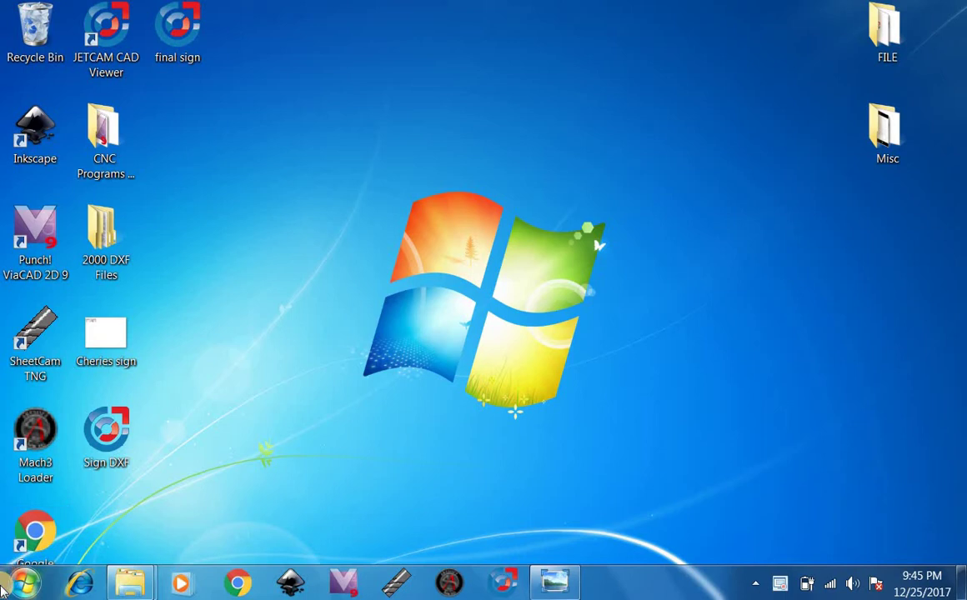
Launch Paint from the Start menu, maximize it, and select the Rectangle shape.
{"action": "left_click", "coordinate": [23, 583]}
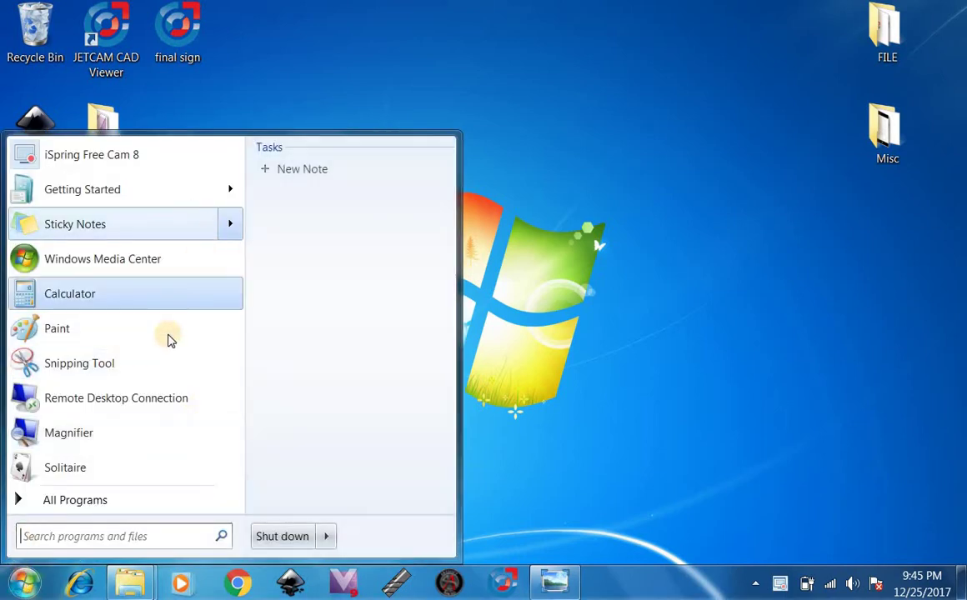
{"action": "left_click", "coordinate": [169, 342]}
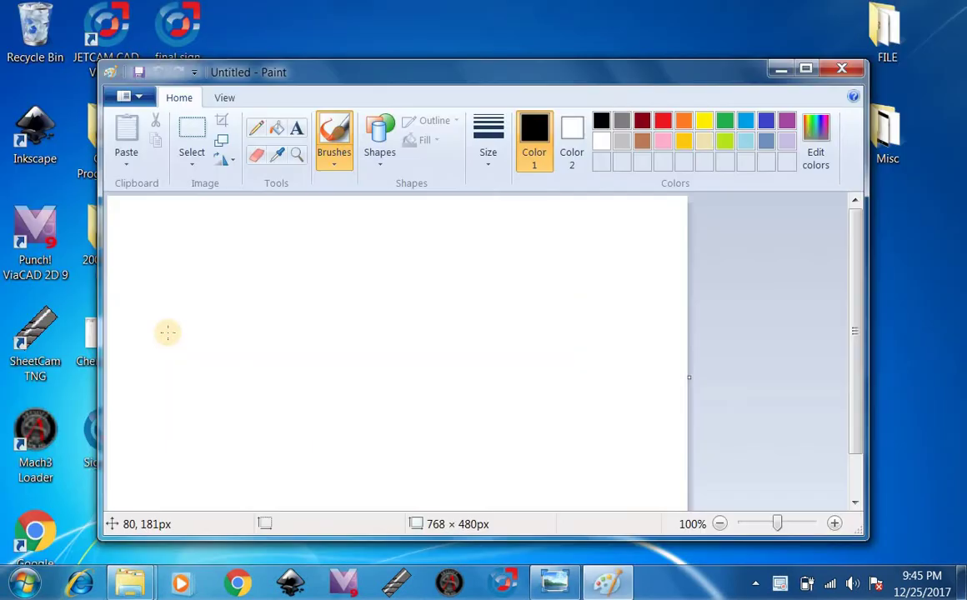
{"action": "left_click", "coordinate": [807, 69]}
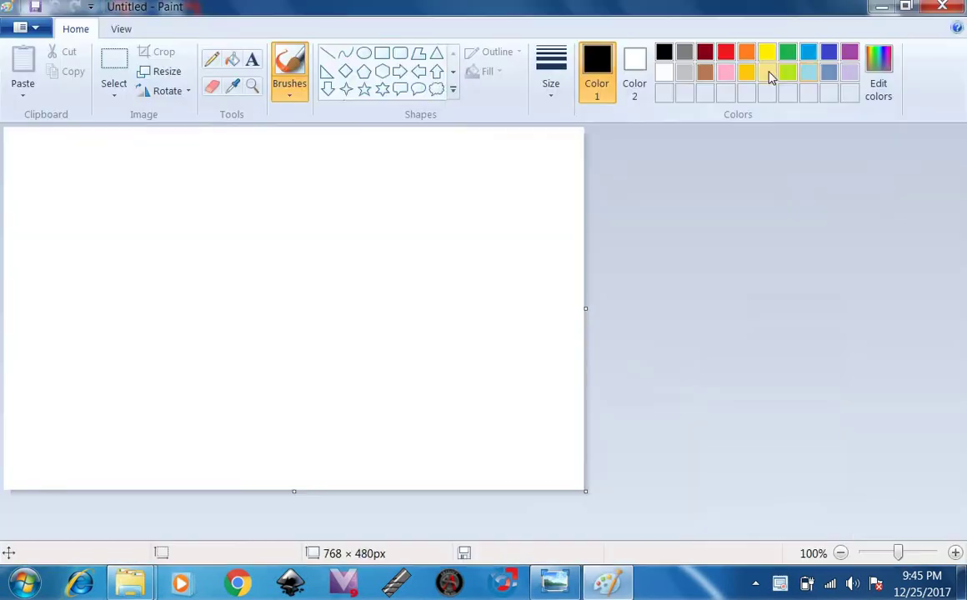
{"action": "left_click", "coordinate": [381, 52]}
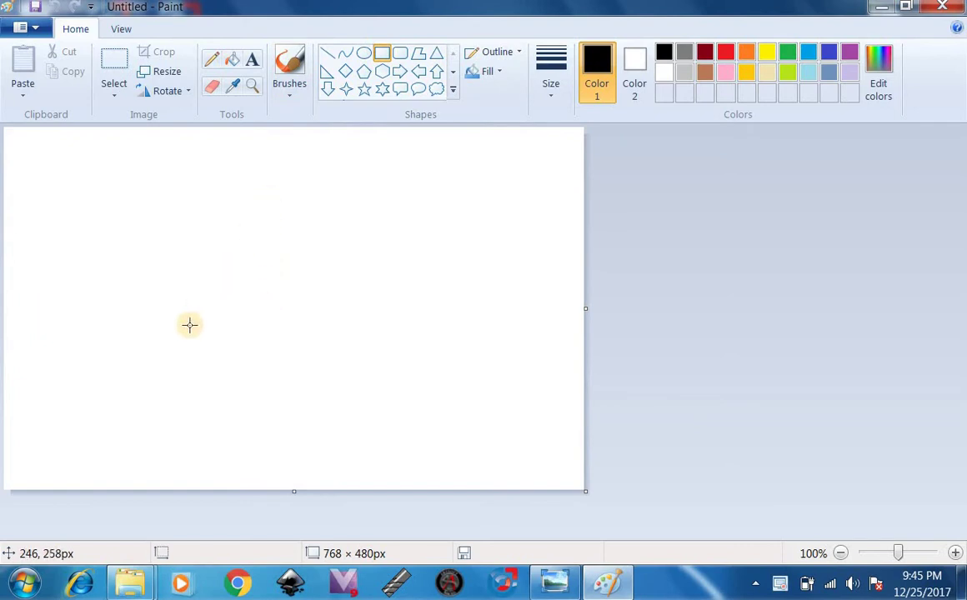
Draw a roughly 467 × 260 px rectangle with a small circle in its upper left.
{"action": "left_click_drag", "start_coordinate": [151, 345], "coordinate": [336, 274]}
{"action": "left_click_drag", "start_coordinate": [397, 242], "coordinate": [504, 149]}
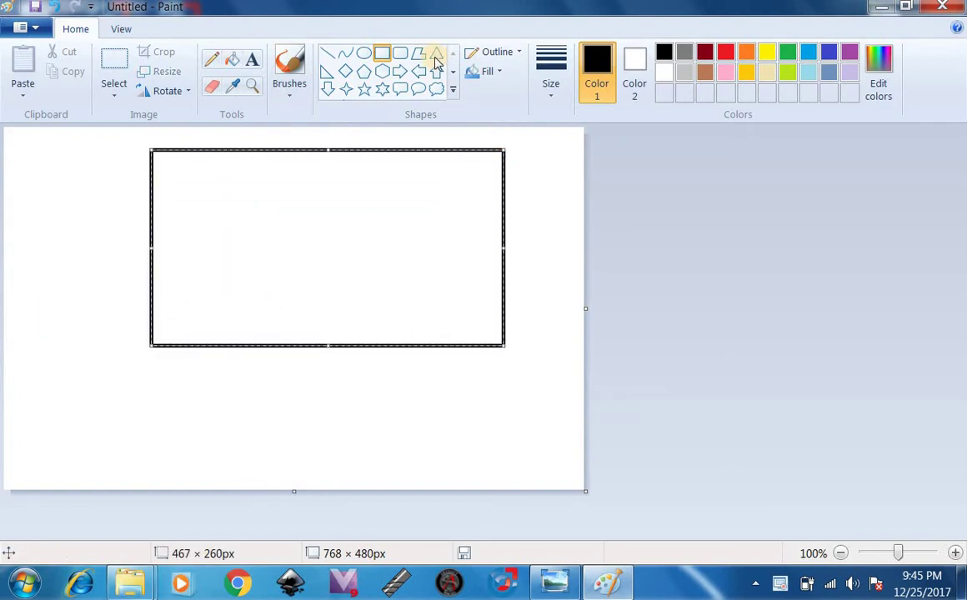
{"action": "left_click", "coordinate": [371, 55]}
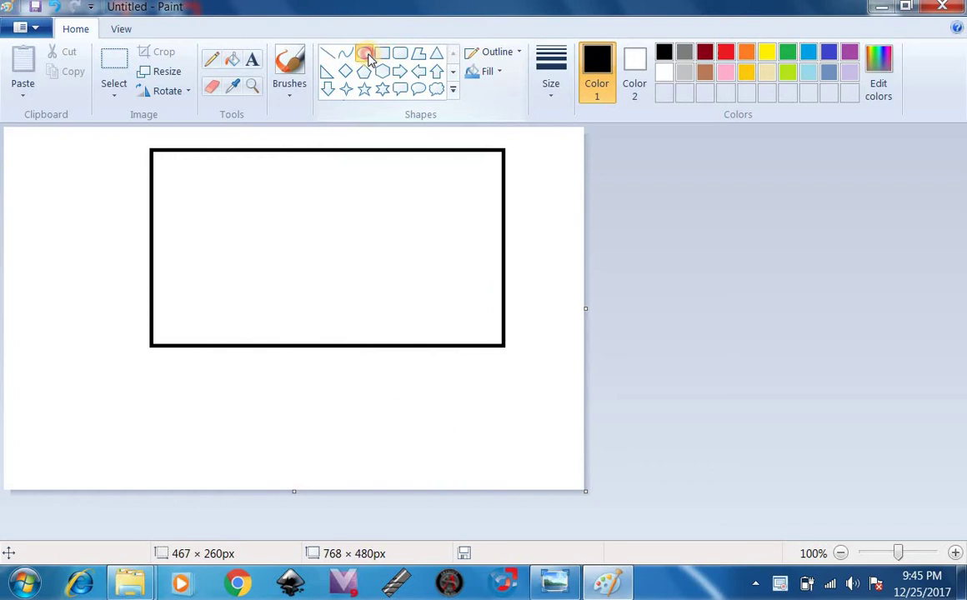
{"action": "left_click_drag", "start_coordinate": [194, 186], "coordinate": [245, 232]}
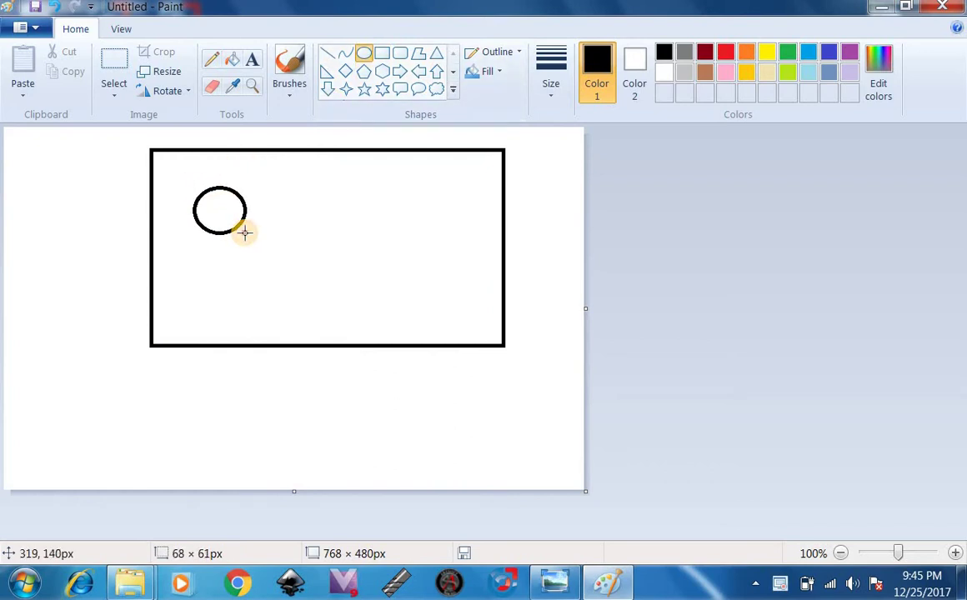
Add a round circle below the first and a larger circle at the rectangle's upper right.
{"action": "left_click_drag", "start_coordinate": [210, 298], "coordinate": [257, 344]}
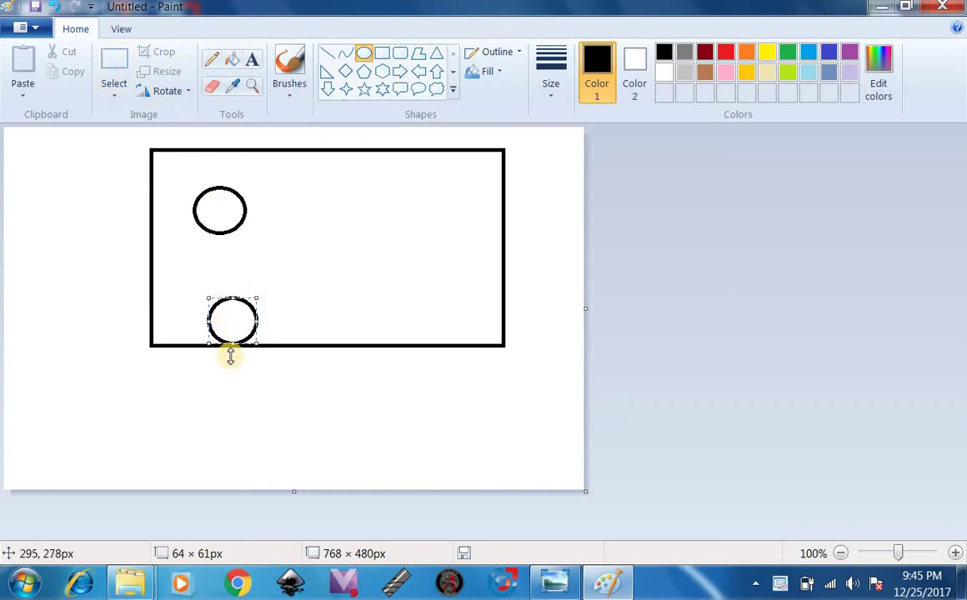
{"action": "left_click_drag", "start_coordinate": [207, 298], "coordinate": [203, 287]}
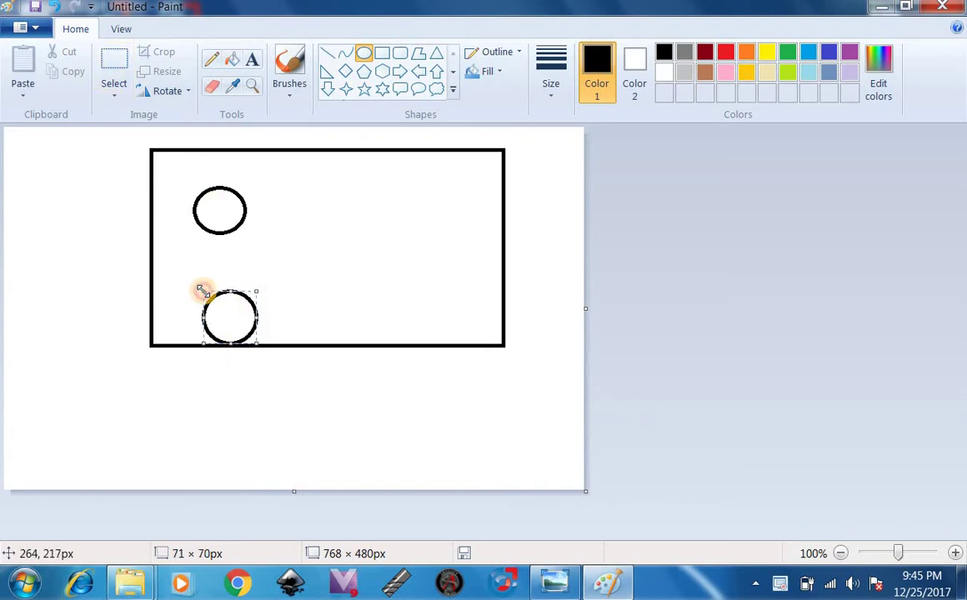
{"action": "left_click_drag", "start_coordinate": [223, 328], "coordinate": [241, 271]}
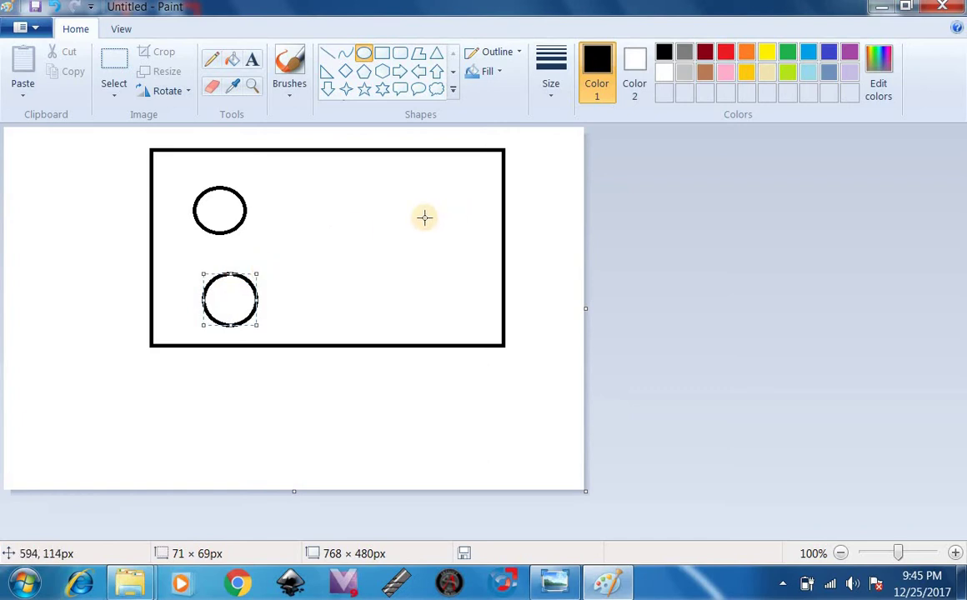
{"action": "left_click_drag", "start_coordinate": [387, 246], "coordinate": [452, 183]}
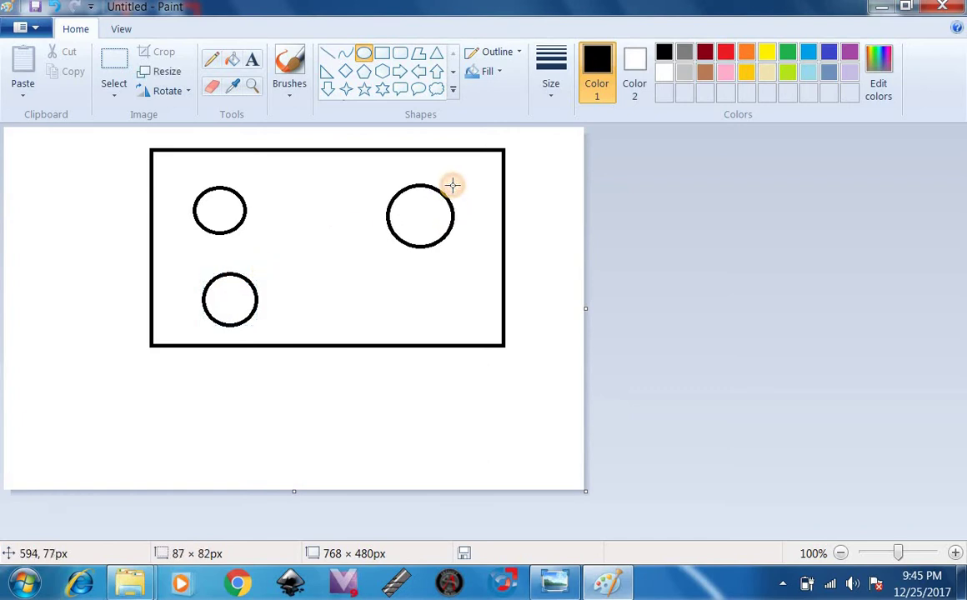
{"action": "left_click", "coordinate": [362, 242]}
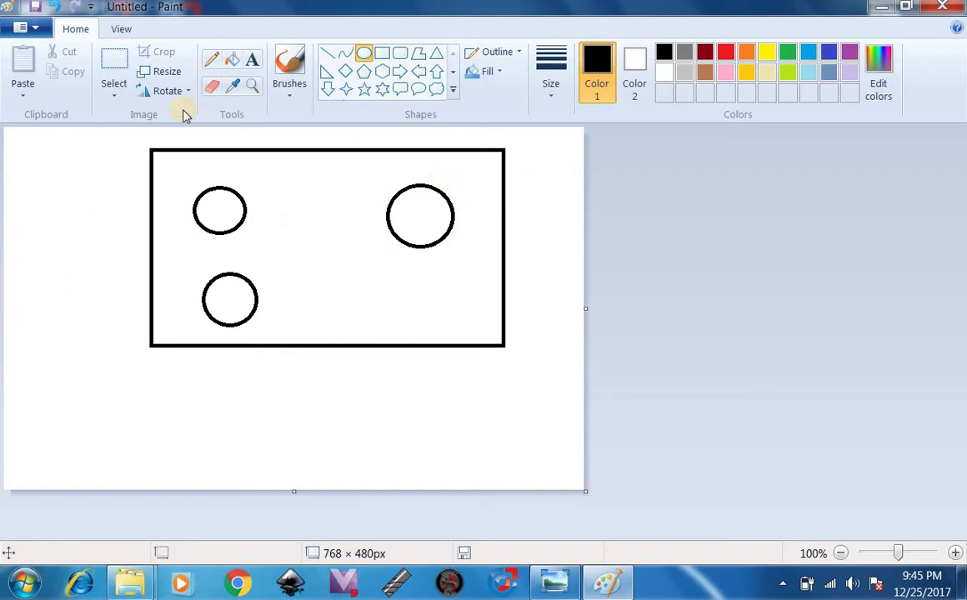
Start saving the drawing as a JPEG picture, then cancel the save dialog.
{"action": "left_click", "coordinate": [27, 28]}
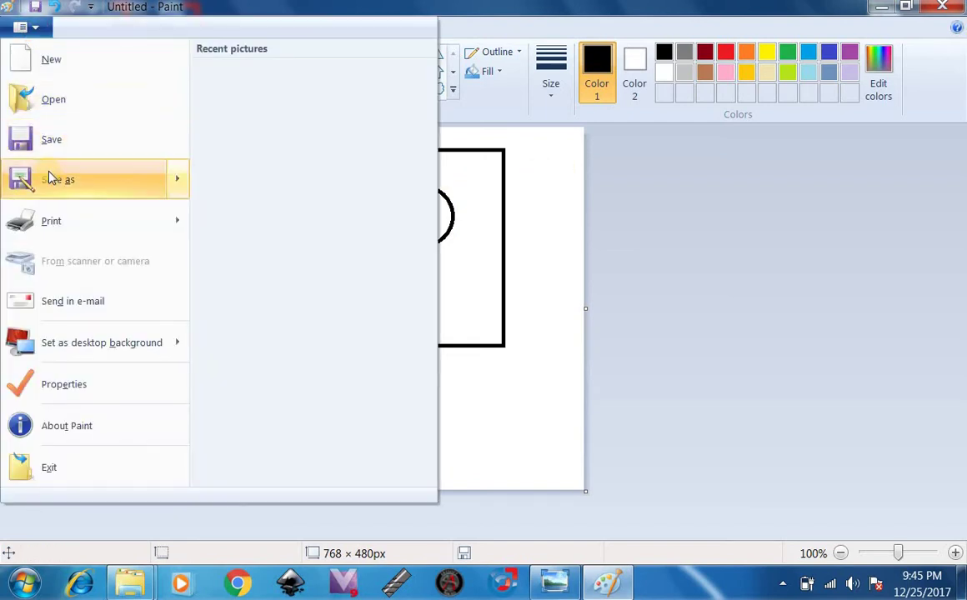
{"action": "mouse_move", "coordinate": [91, 181]}
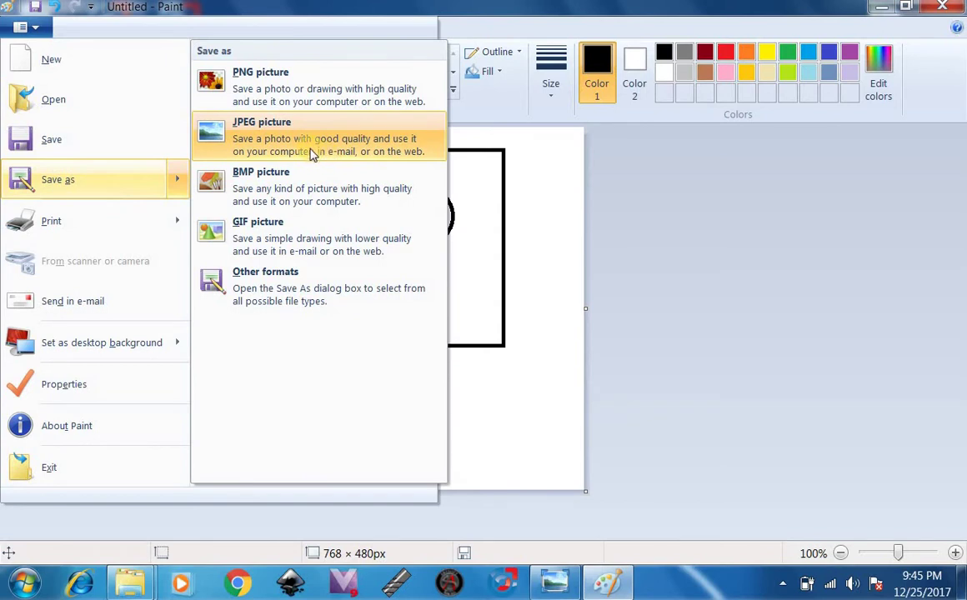
{"action": "left_click", "coordinate": [357, 154]}
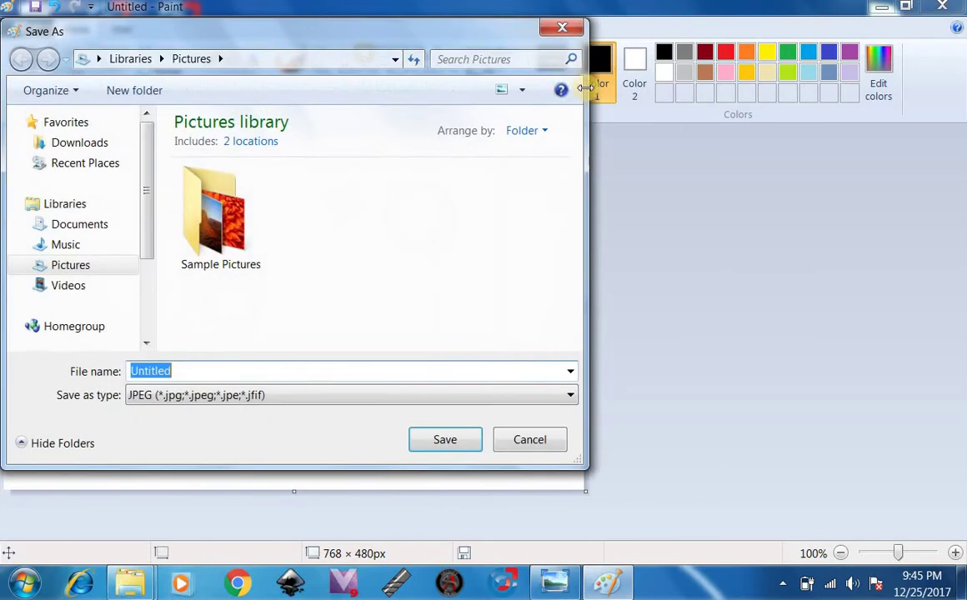
{"action": "left_click", "coordinate": [561, 29]}
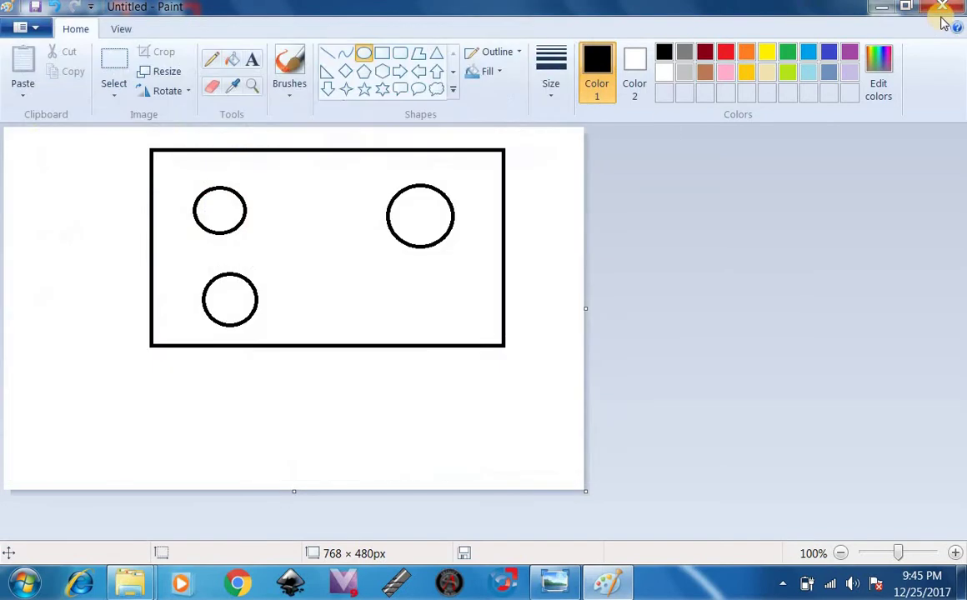
Close Paint with Don't Save and launch Inkscape.
{"action": "left_click", "coordinate": [940, 7]}
{"action": "left_click", "coordinate": [530, 288]}
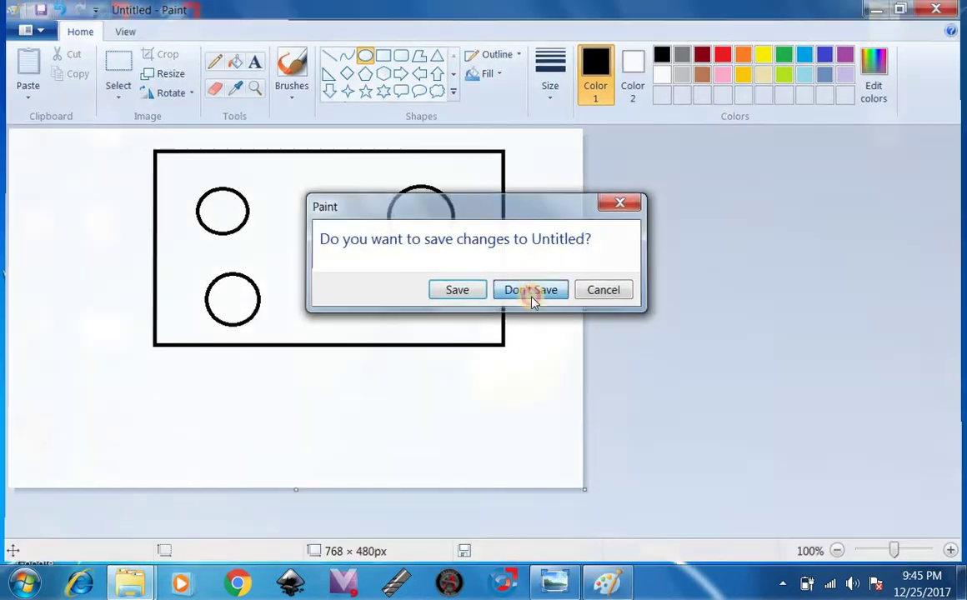
{"action": "left_click", "coordinate": [287, 583]}
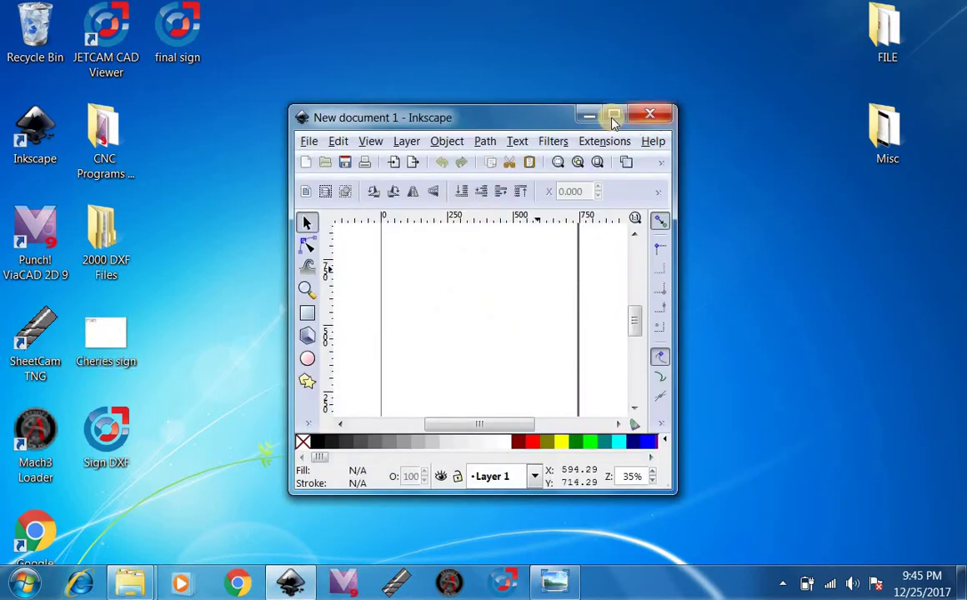
Maximize the Inkscape window showing the blank New document 1.
{"action": "left_click", "coordinate": [613, 115]}
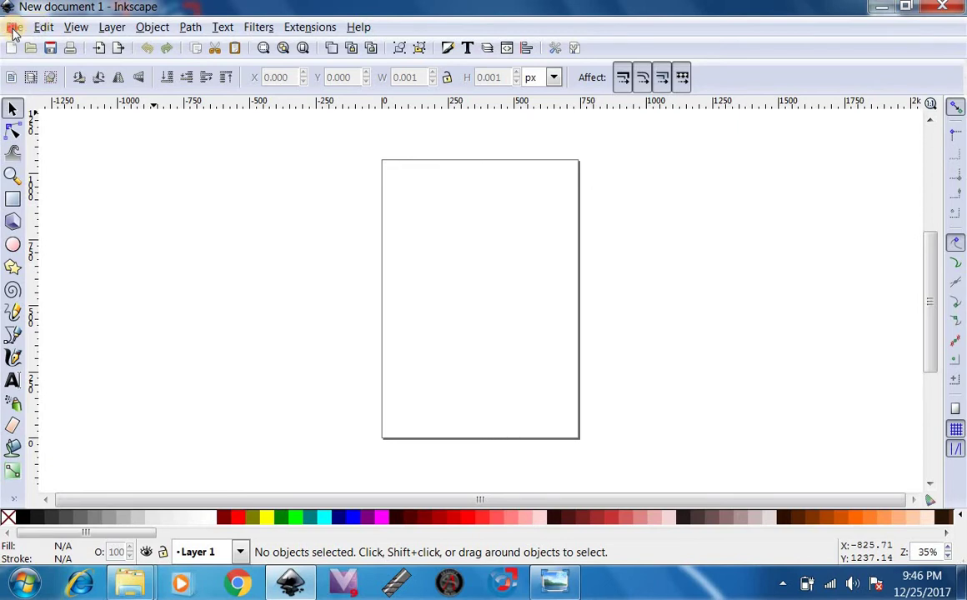
Open the Cheries sign JPEG and embed it in the document.
{"action": "left_click", "coordinate": [13, 30]}
{"action": "left_click", "coordinate": [34, 65]}
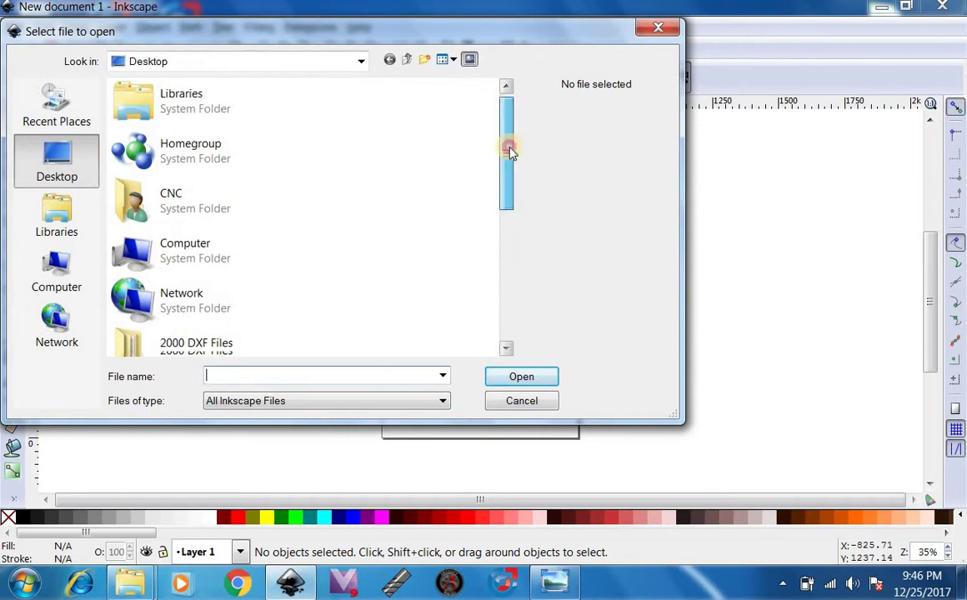
{"action": "left_click_drag", "start_coordinate": [509, 147], "coordinate": [510, 244]}
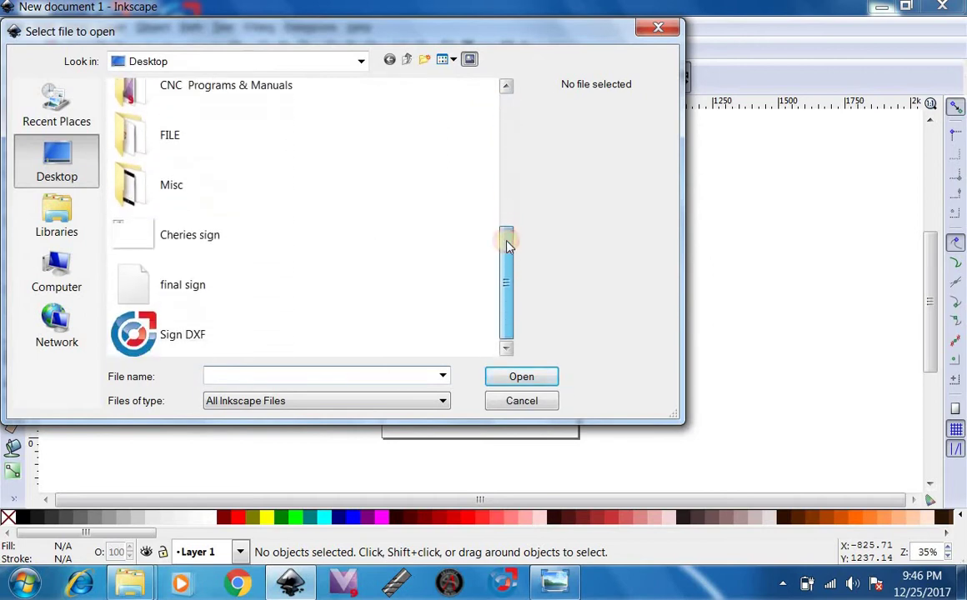
{"action": "left_click", "coordinate": [150, 231]}
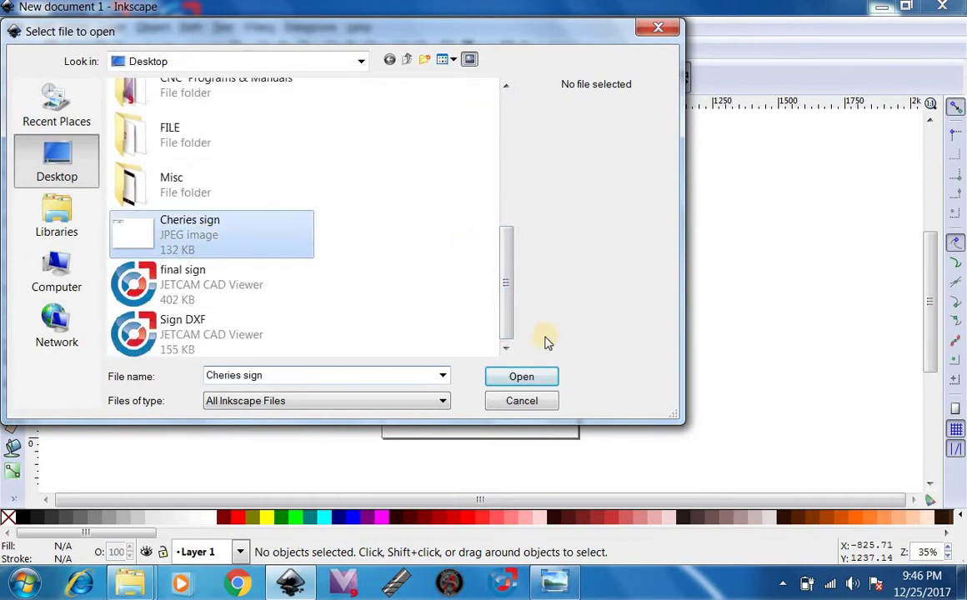
{"action": "left_click", "coordinate": [516, 377]}
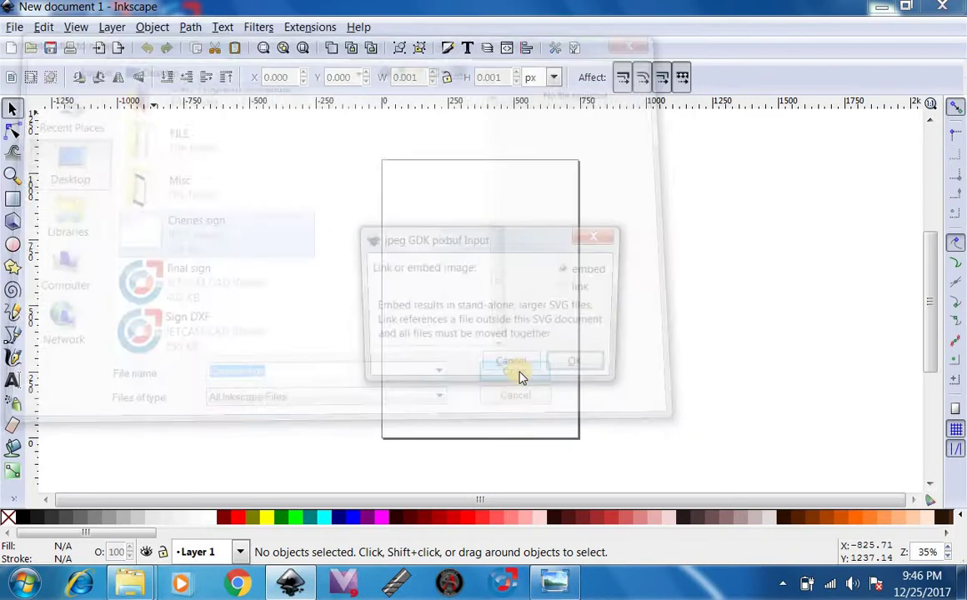
{"action": "left_click", "coordinate": [559, 367]}
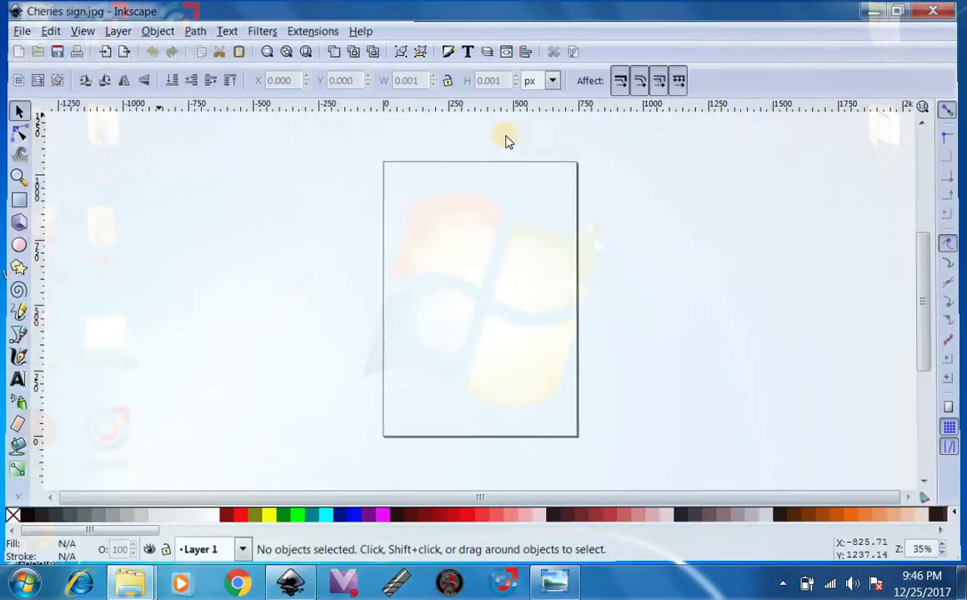
Maximize the sign window, zoom in on the lettering, then zoom back out to the whole sign.
{"action": "left_click", "coordinate": [674, 103]}
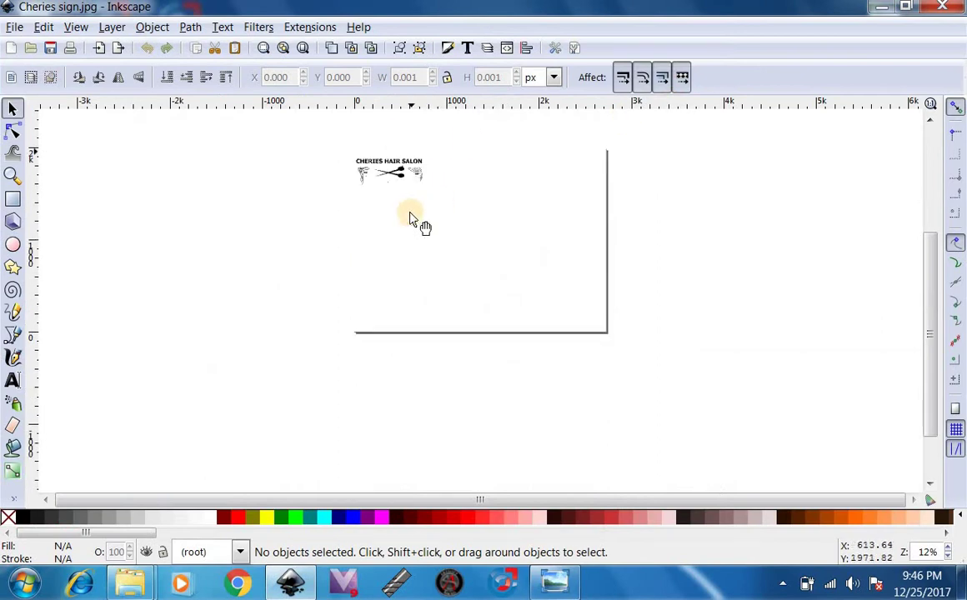
{"action": "scroll", "coordinate": [319, 140], "scroll_direction": "down", "scroll_amount": 1}
{"action": "scroll", "coordinate": [213, 188], "scroll_direction": "up", "scroll_amount": 2}
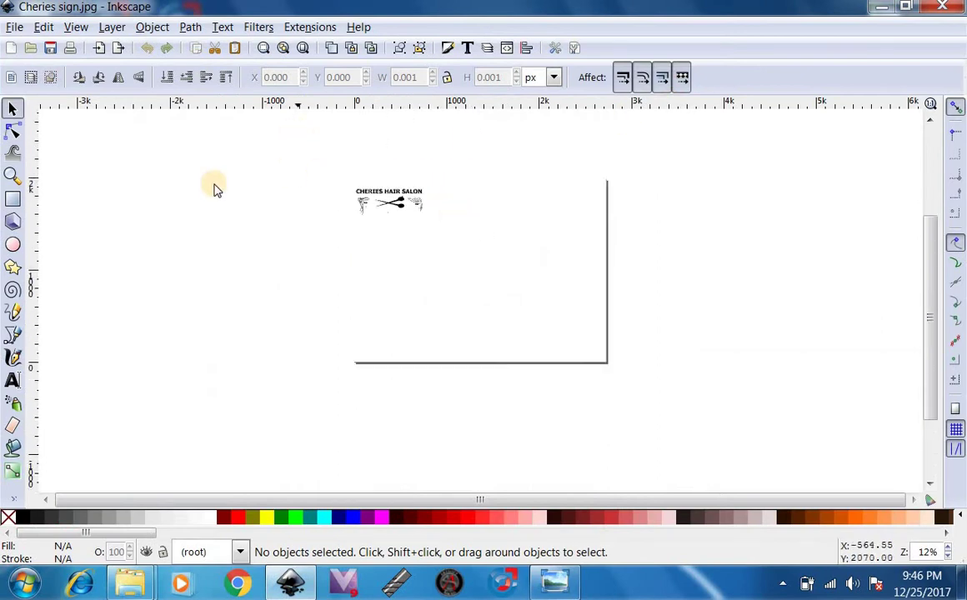
{"action": "left_click", "coordinate": [11, 172]}
{"action": "left_click", "coordinate": [367, 181]}
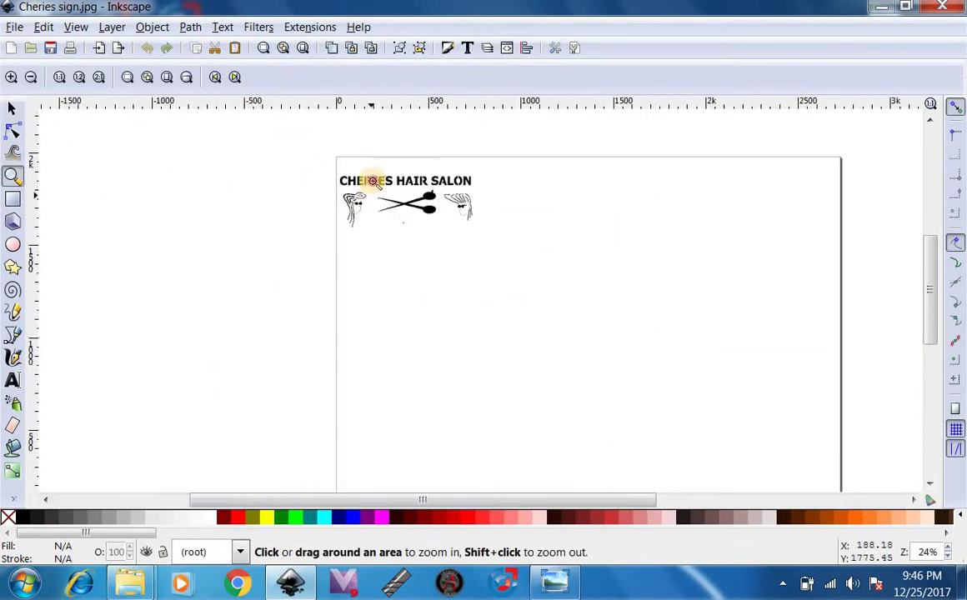
{"action": "left_click_drag", "start_coordinate": [367, 181], "coordinate": [378, 179]}
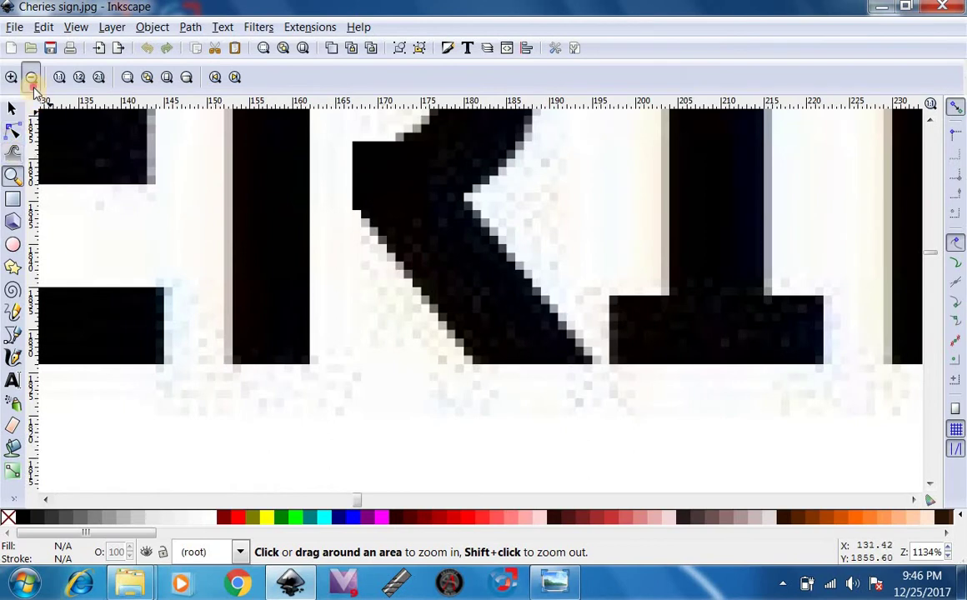
{"action": "left_click", "coordinate": [31, 77]}
{"action": "left_click", "coordinate": [30, 78]}
{"action": "left_click", "coordinate": [31, 77]}
{"action": "left_click", "coordinate": [31, 77]}
{"action": "left_click", "coordinate": [31, 78]}
{"action": "left_click", "coordinate": [31, 78]}
{"action": "left_click", "coordinate": [31, 78]}
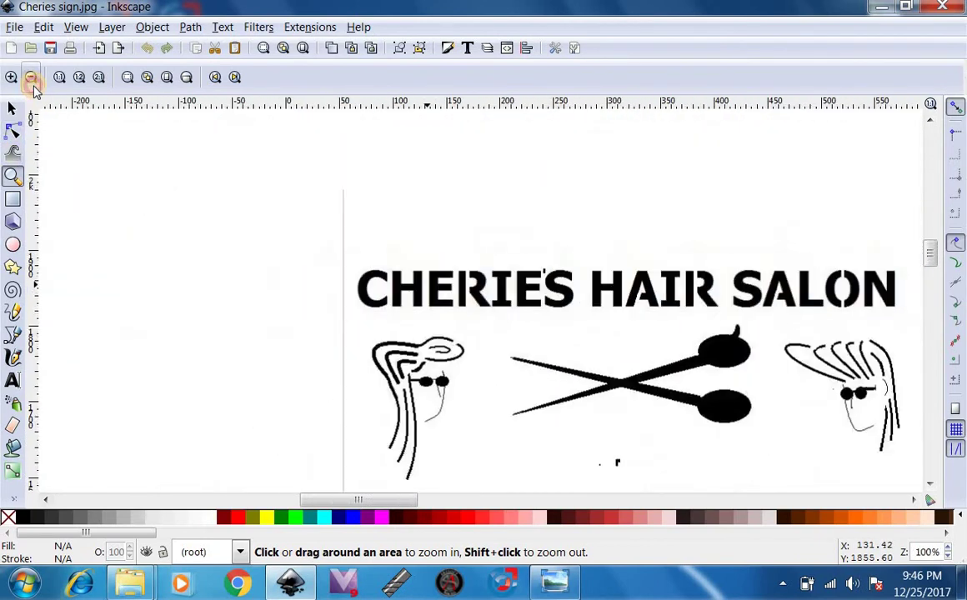
Select the embedded sign image and scale it down to about 2727 × 1960 px.
{"action": "left_click", "coordinate": [453, 500]}
{"action": "left_click_drag", "start_coordinate": [438, 498], "coordinate": [429, 501]}
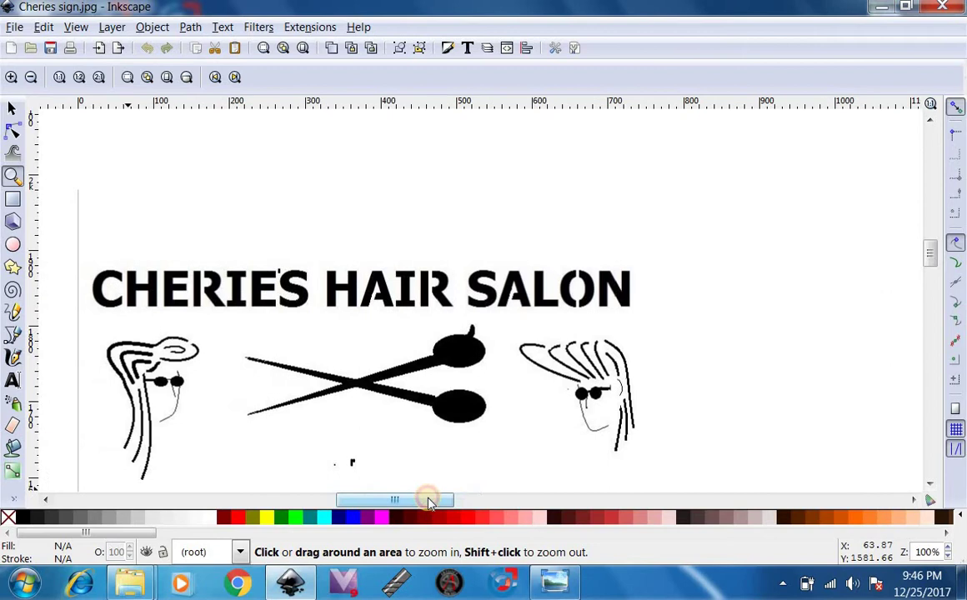
{"action": "left_click", "coordinate": [60, 78]}
{"action": "left_click", "coordinate": [34, 77]}
{"action": "key", "text": "s"}
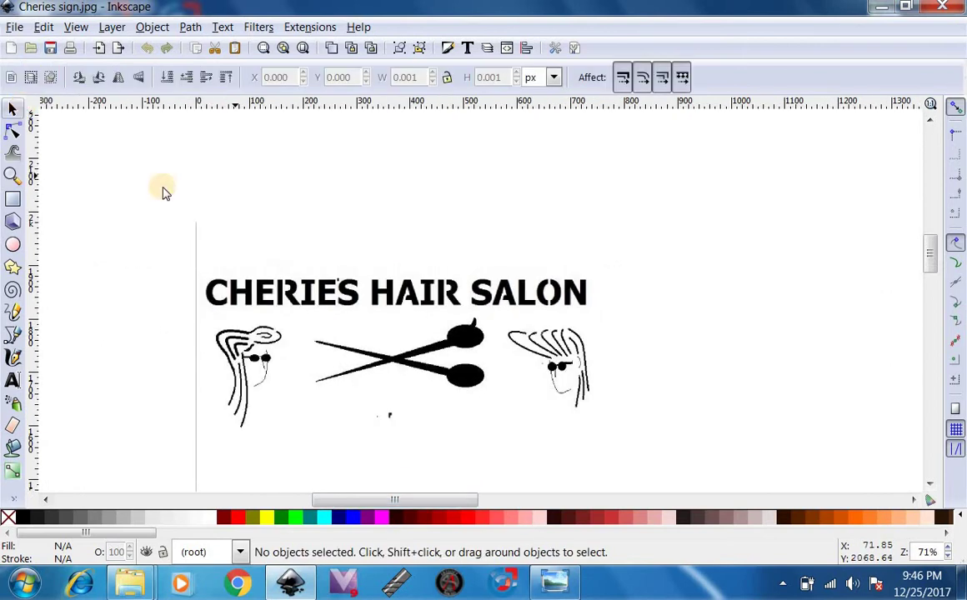
{"action": "left_click", "coordinate": [263, 302]}
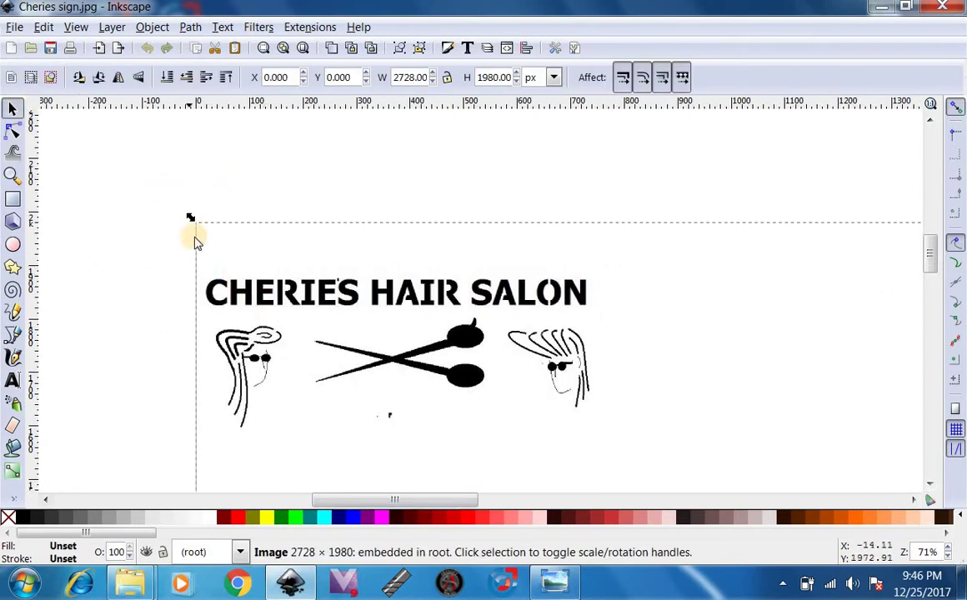
{"action": "left_click_drag", "start_coordinate": [237, 274], "coordinate": [236, 274]}
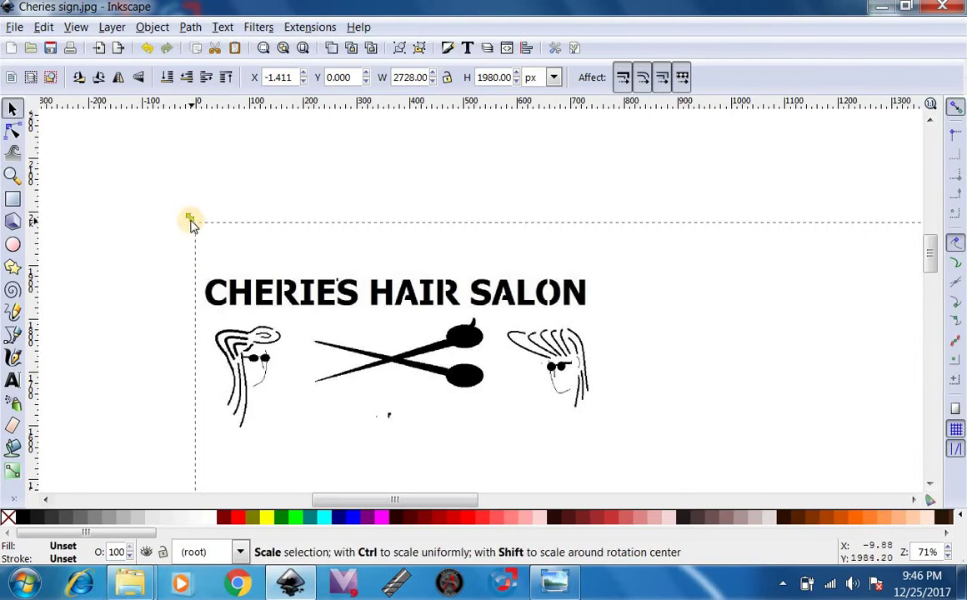
{"action": "mouse_move", "coordinate": [190, 219]}
{"action": "left_mouse_down"}
{"action": "mouse_move", "coordinate": [209, 260]}
{"action": "mouse_move", "coordinate": [191, 228]}
{"action": "left_mouse_up"}
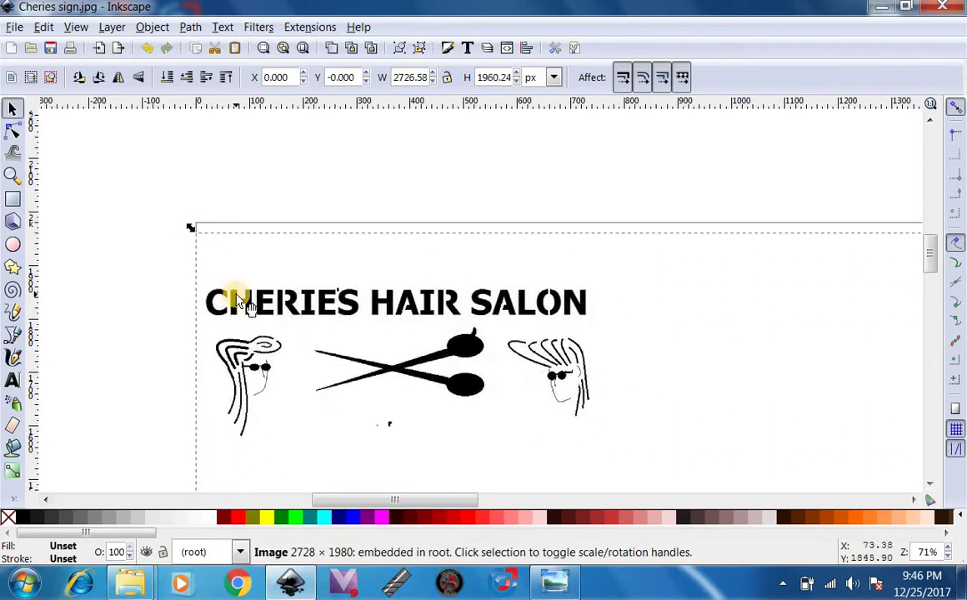
Trace the bitmap with brightness cutoff 0.450 into a black 610-node path.
{"action": "left_click", "coordinate": [187, 27]}
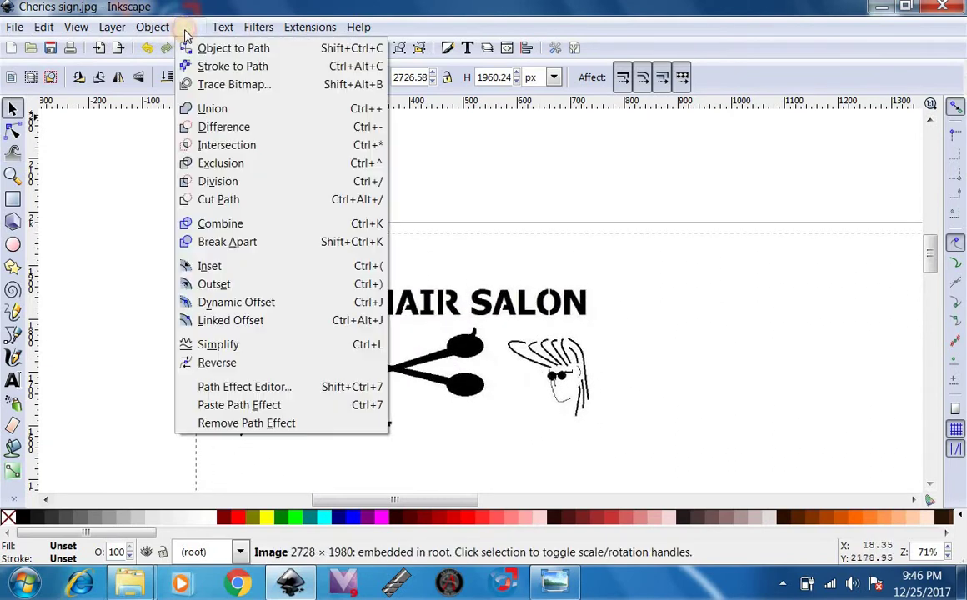
{"action": "left_click", "coordinate": [208, 87]}
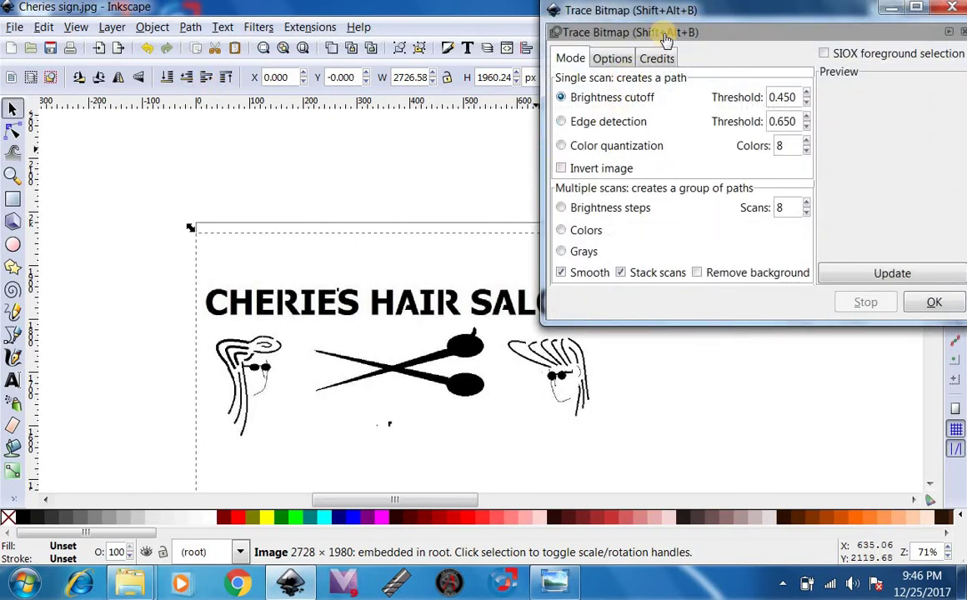
{"action": "left_click_drag", "start_coordinate": [707, 18], "coordinate": [628, 53]}
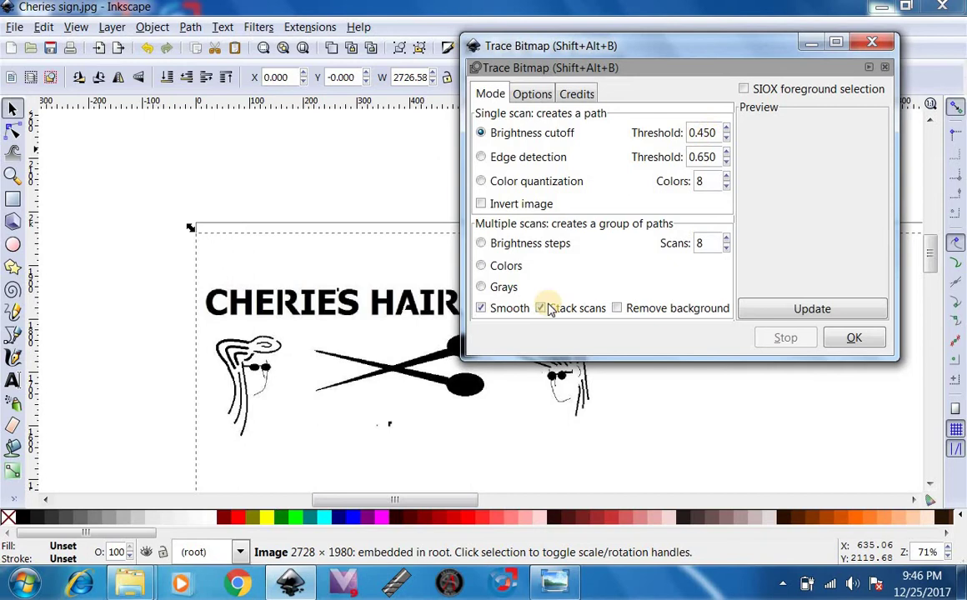
{"action": "left_click", "coordinate": [773, 313]}
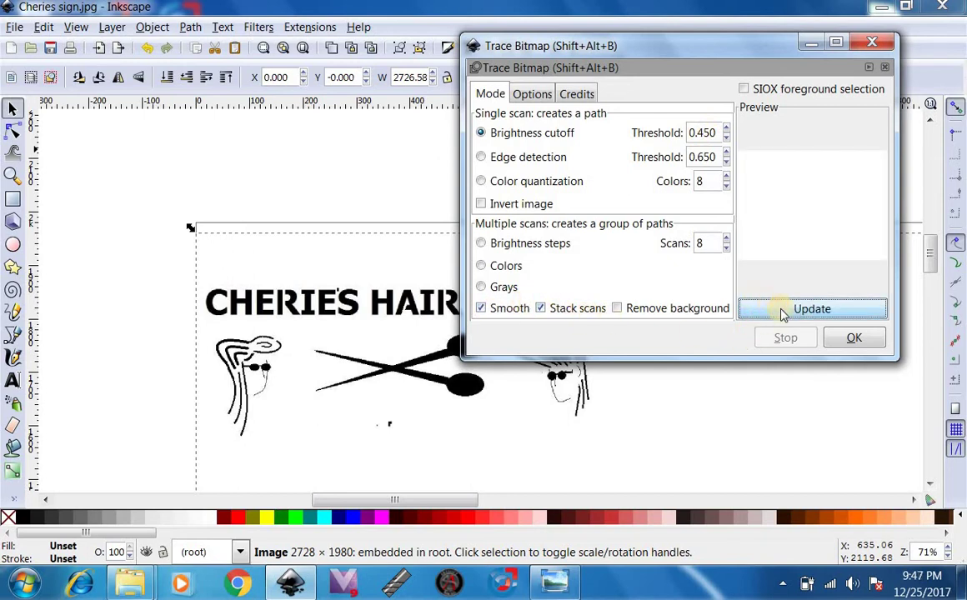
{"action": "left_click", "coordinate": [854, 338]}
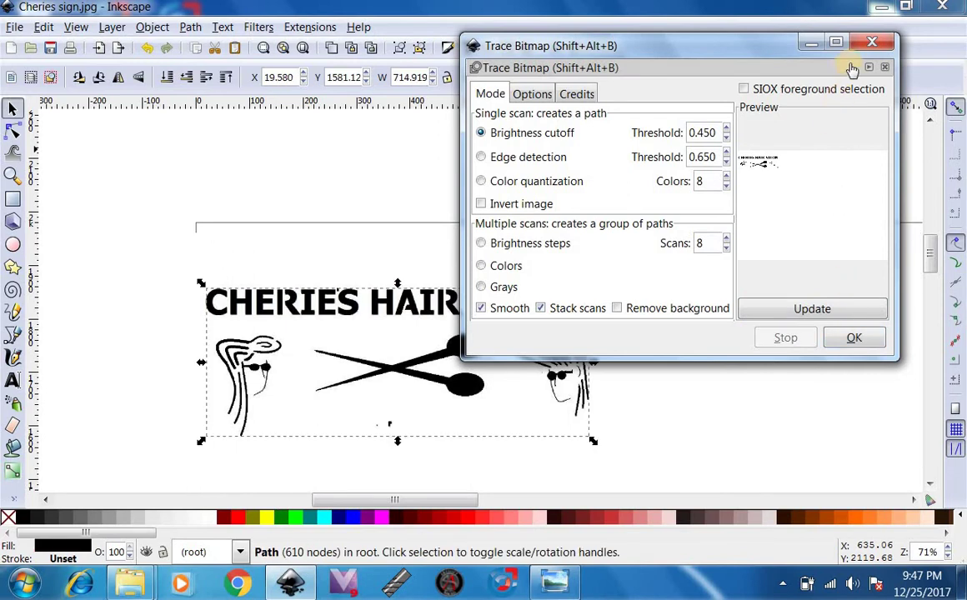
Close Trace Bitmap, drag the traced path right of the original image, and select the image.
{"action": "left_click", "coordinate": [869, 43]}
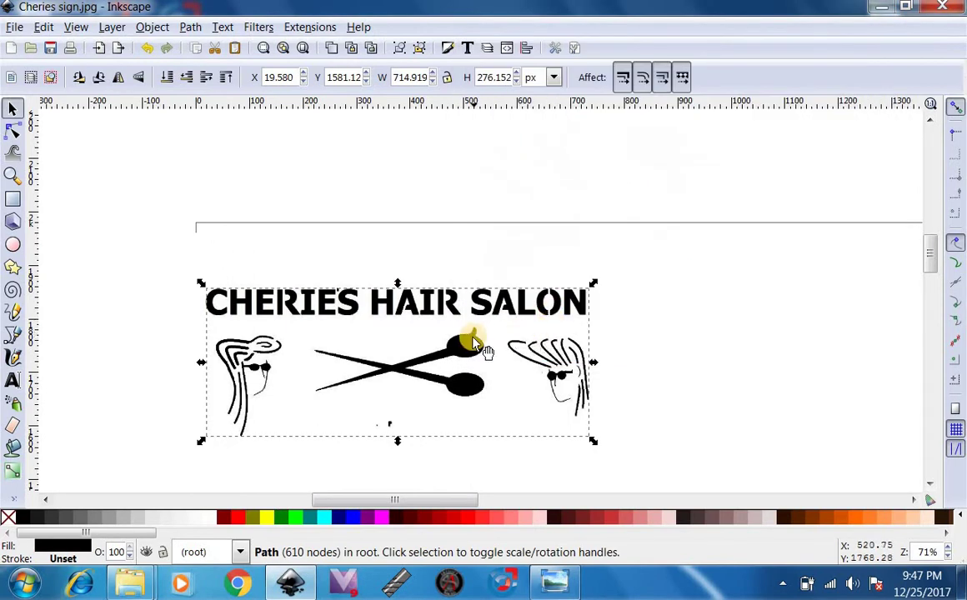
{"action": "mouse_move", "coordinate": [480, 356]}
{"action": "left_mouse_down"}
{"action": "mouse_move", "coordinate": [874, 309]}
{"action": "mouse_move", "coordinate": [904, 323]}
{"action": "left_mouse_up"}
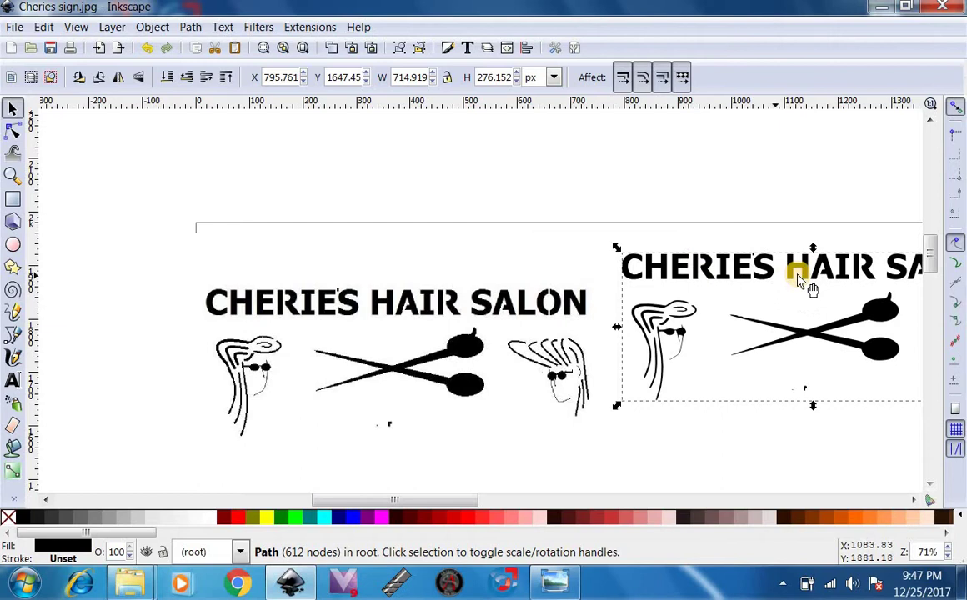
{"action": "left_click", "coordinate": [500, 312]}
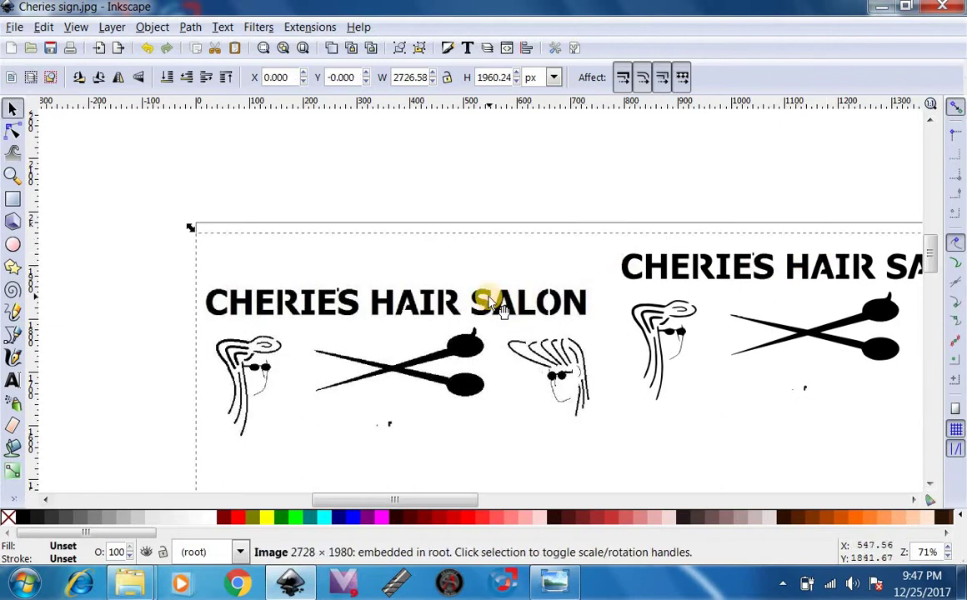
Delete the original bitmap and move the traced sign path back onto the page.
{"action": "key", "text": "Delete"}
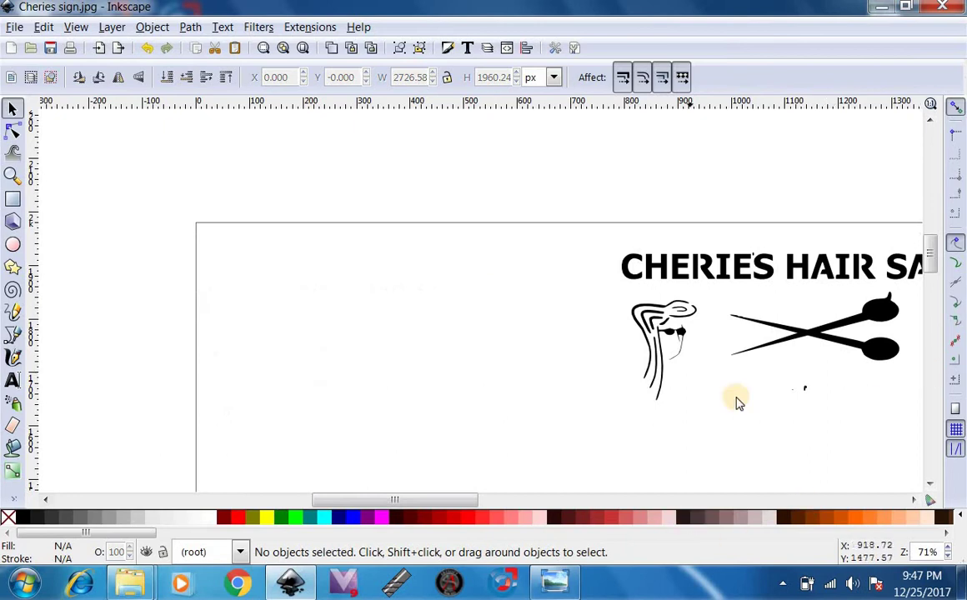
{"action": "left_click_drag", "start_coordinate": [719, 279], "coordinate": [300, 252]}
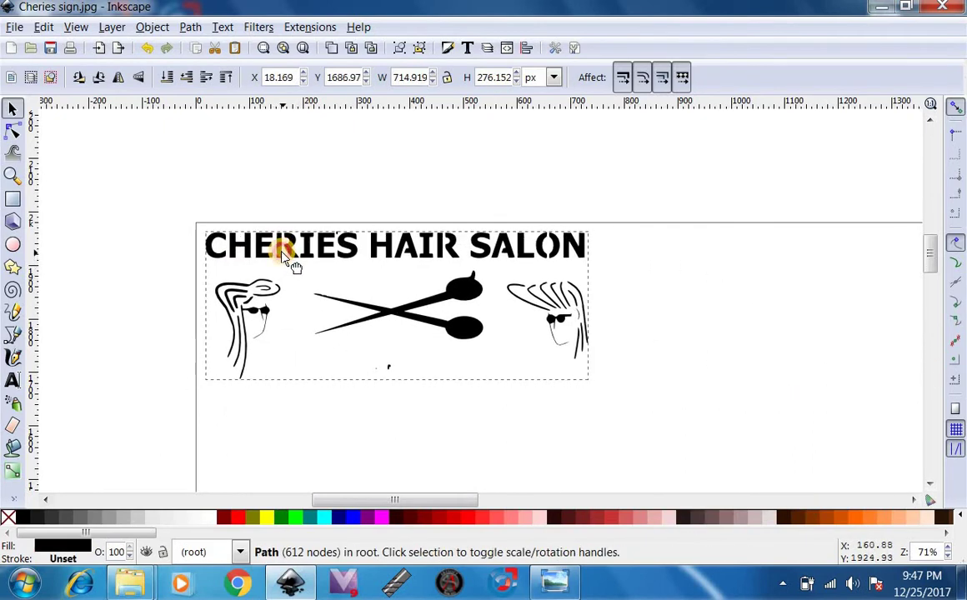
{"action": "left_click", "coordinate": [11, 131]}
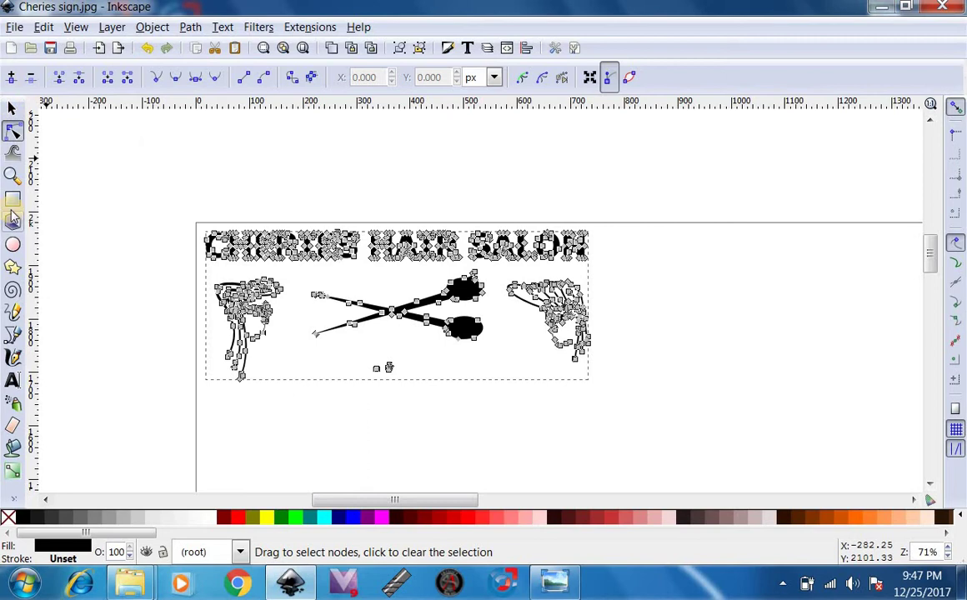
Zoom in on the lettering and nudge a node on the letter C, then restore it.
{"action": "left_click", "coordinate": [12, 175]}
{"action": "left_click", "coordinate": [250, 253]}
{"action": "left_click", "coordinate": [250, 252]}
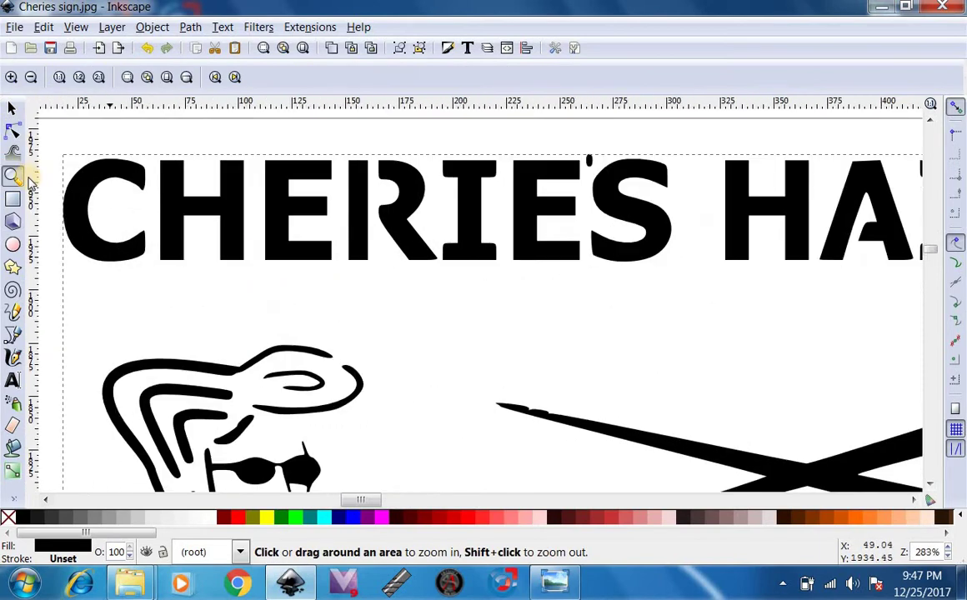
{"action": "left_click", "coordinate": [12, 131]}
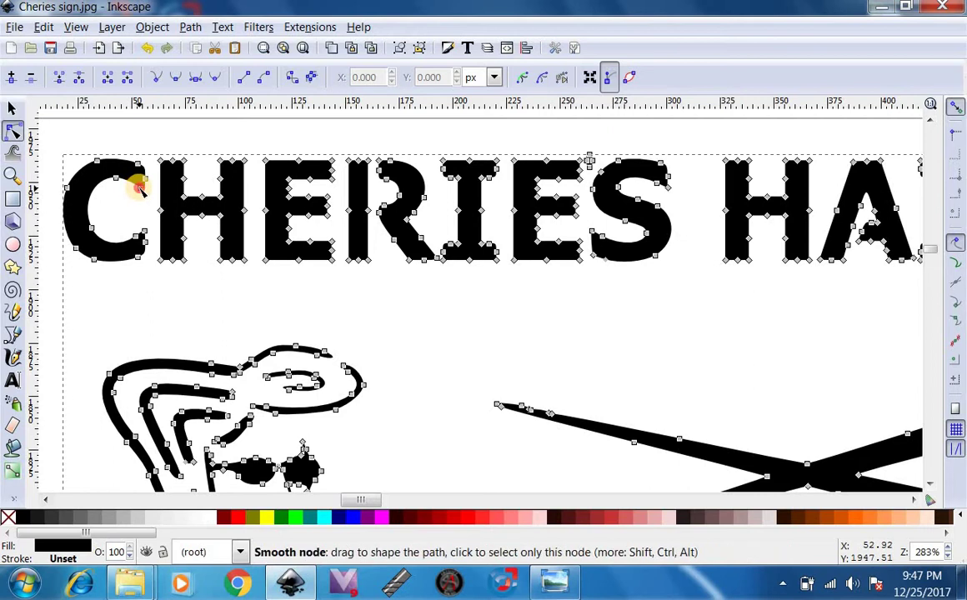
{"action": "mouse_move", "coordinate": [133, 177]}
{"action": "left_mouse_down"}
{"action": "mouse_move", "coordinate": [136, 205]}
{"action": "mouse_move", "coordinate": [138, 178]}
{"action": "left_mouse_up"}
{"action": "mouse_move", "coordinate": [212, 363]}
{"action": "left_mouse_down"}
{"action": "mouse_move", "coordinate": [213, 304]}
{"action": "mouse_move", "coordinate": [211, 364]}
{"action": "left_mouse_up"}
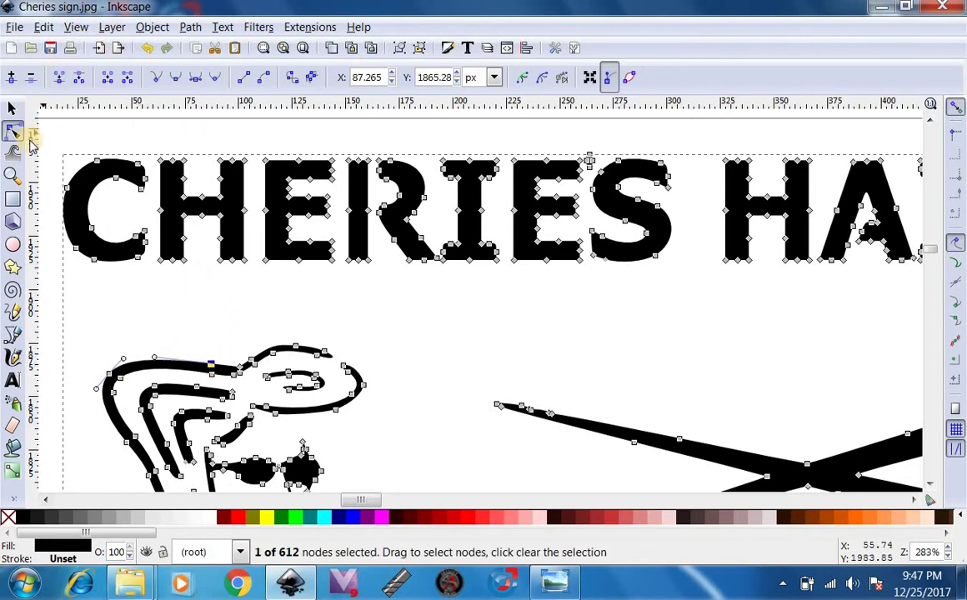
Zoom back out to 100% to view the whole traced sign.
{"action": "left_click", "coordinate": [13, 175]}
{"action": "double_click", "coordinate": [31, 77]}
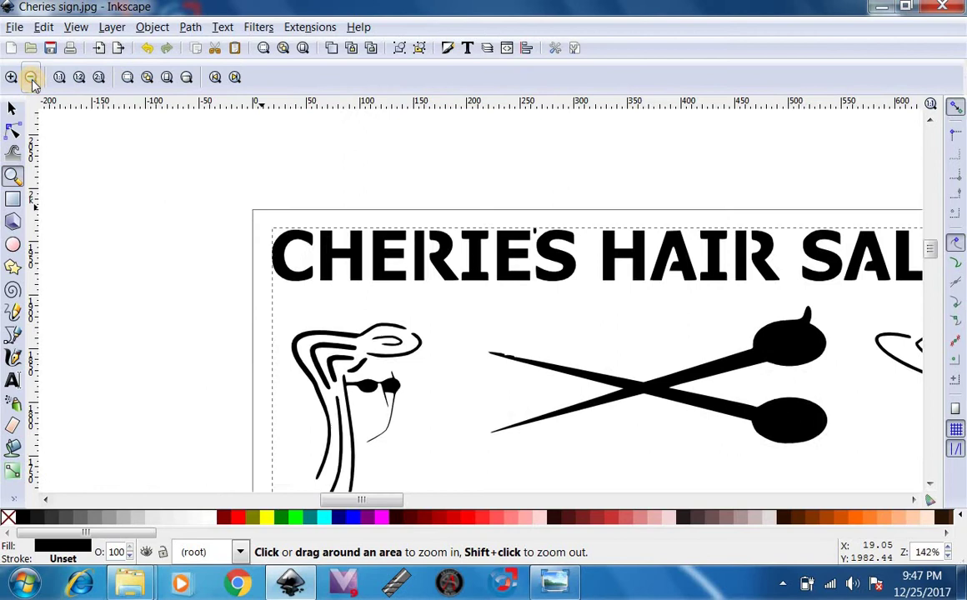
{"action": "left_click", "coordinate": [31, 77]}
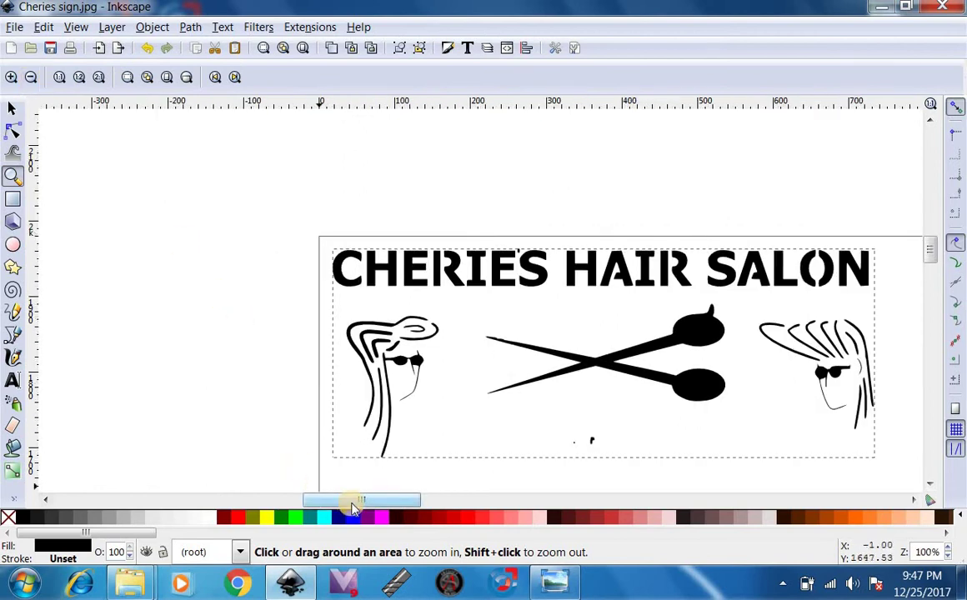
{"action": "mouse_move", "coordinate": [351, 506]}
{"action": "left_mouse_down"}
{"action": "mouse_move", "coordinate": [410, 499]}
{"action": "mouse_move", "coordinate": [372, 499]}
{"action": "left_mouse_up"}
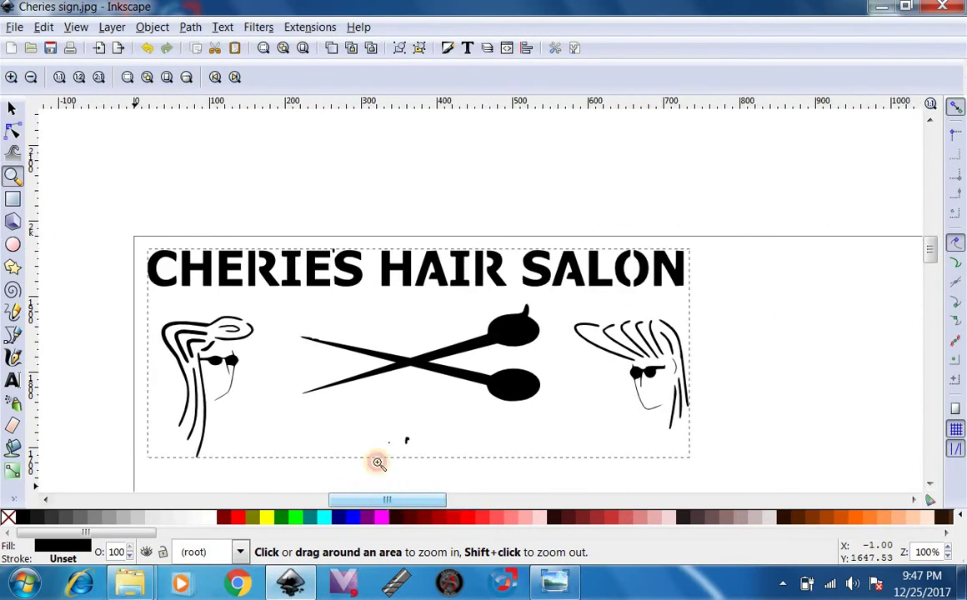
Save the sign to the Desktop as 'Paint jpeg sign.dxf' in Desktop Cutting Plotter (R13) format with LWPOLYLINE.
{"action": "left_click", "coordinate": [12, 28]}
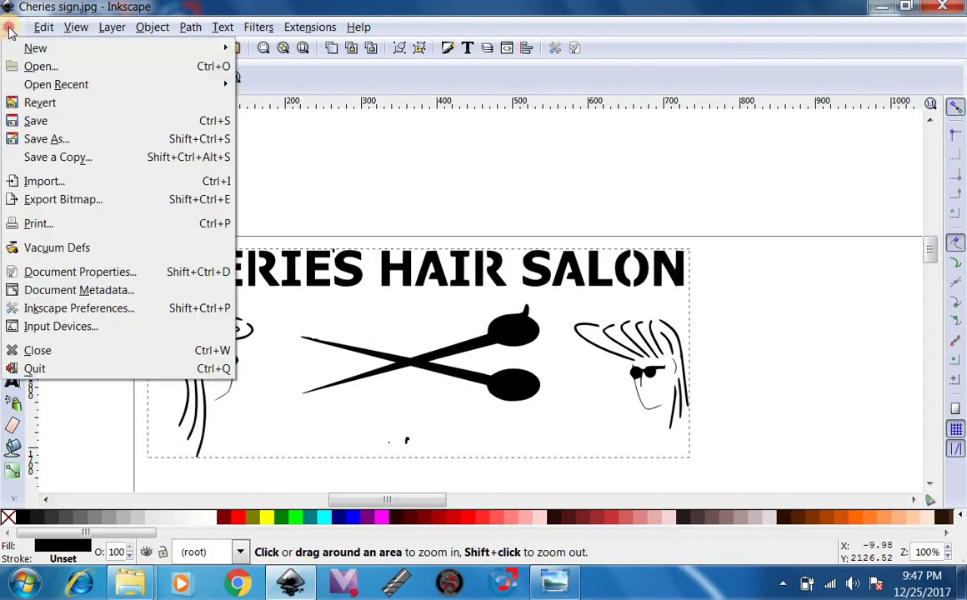
{"action": "left_click", "coordinate": [78, 141]}
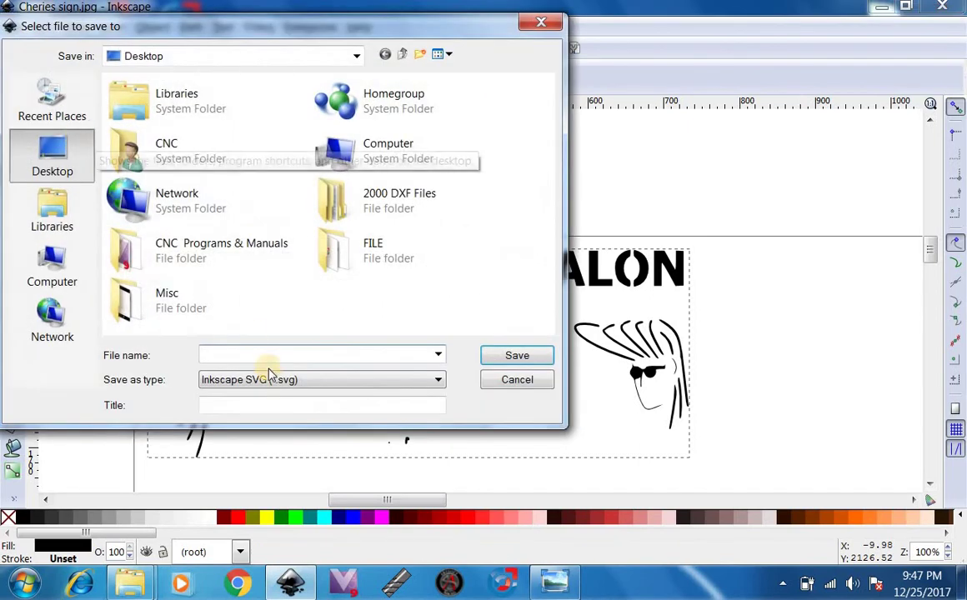
{"action": "left_click", "coordinate": [287, 381]}
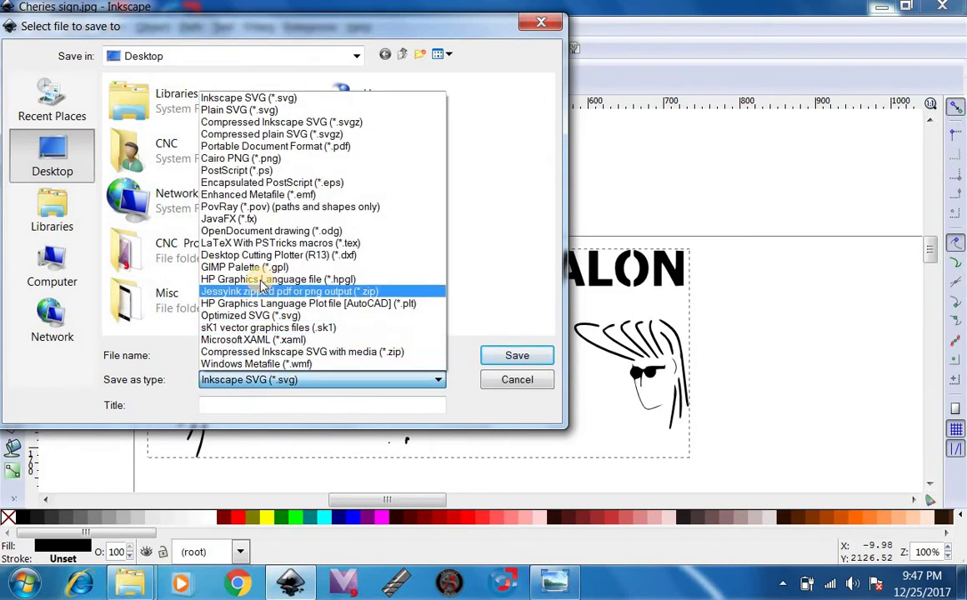
{"action": "left_click", "coordinate": [276, 255]}
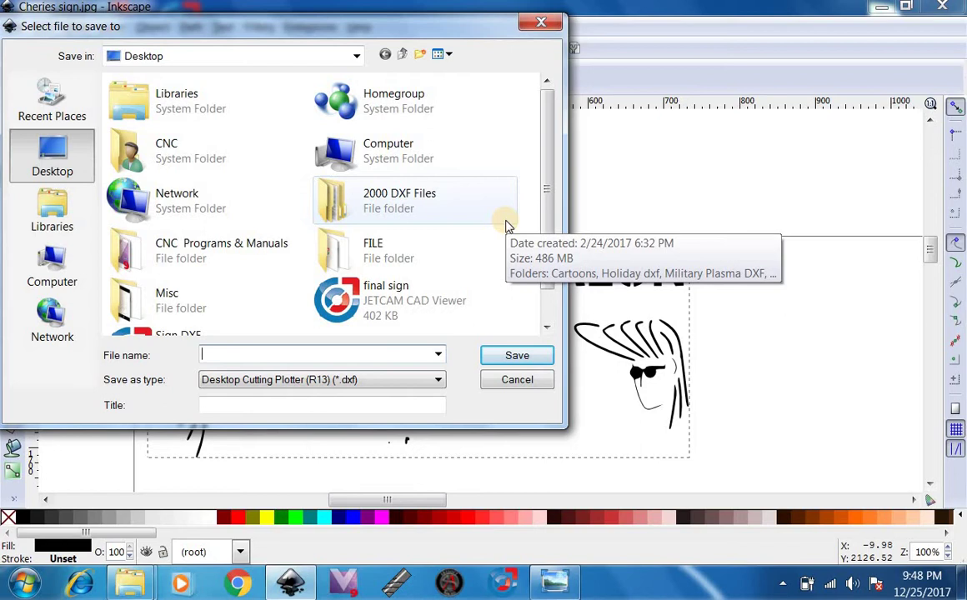
{"action": "type", "text": "Paint jpeg sign"}
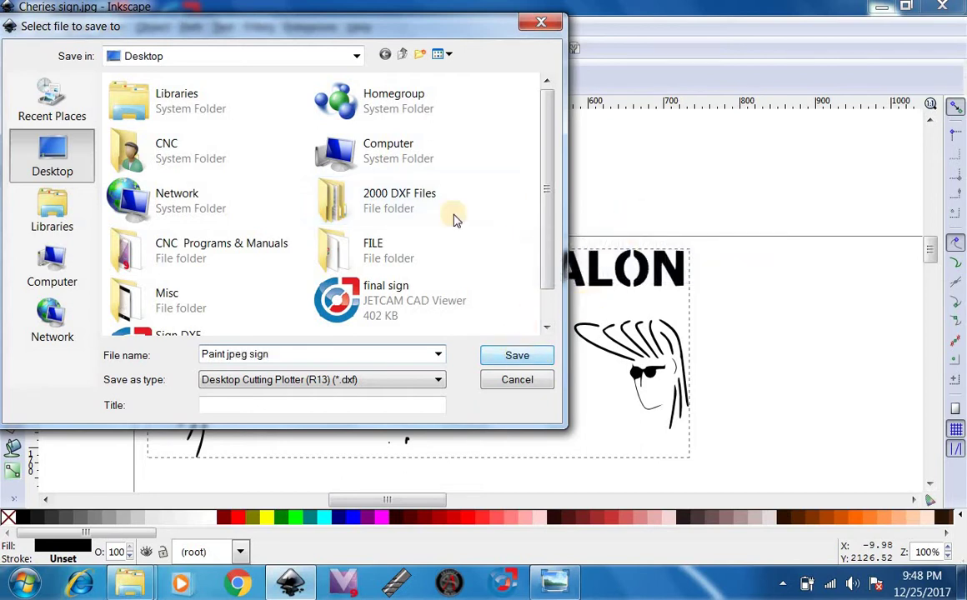
{"action": "left_click", "coordinate": [517, 348]}
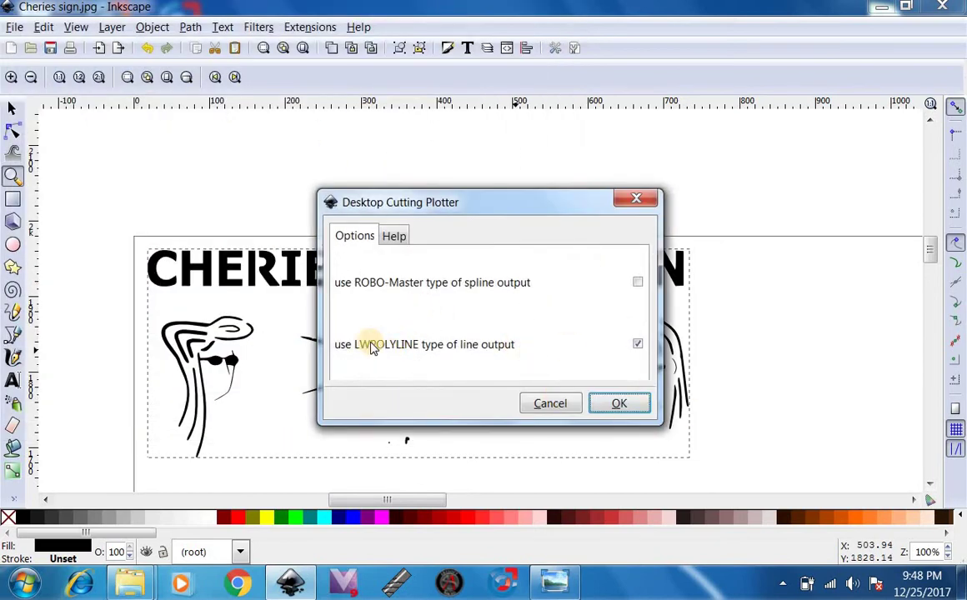
{"action": "left_click", "coordinate": [612, 404]}
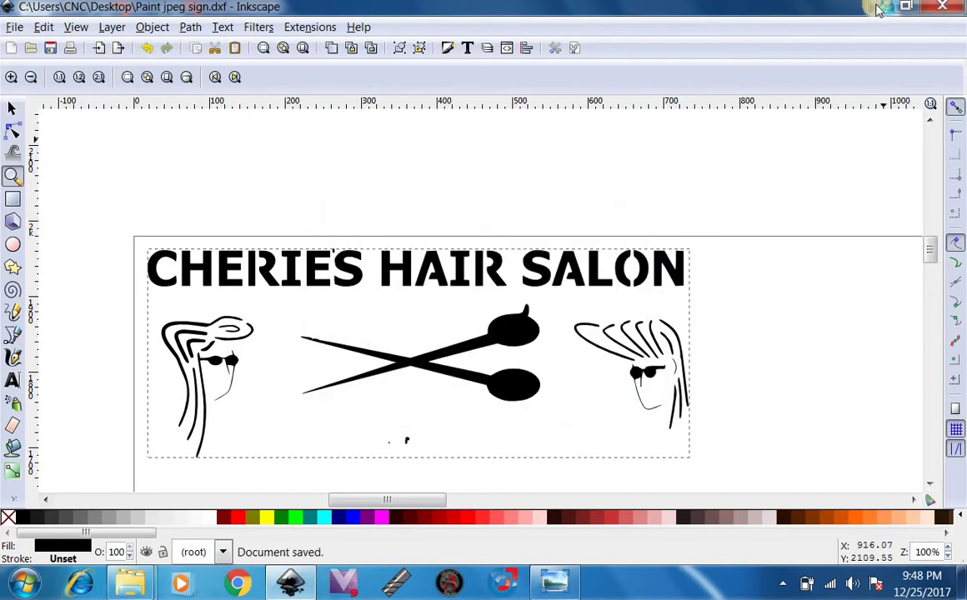
Launch ViaCAD 2D from the desktop and dismiss the startup tip and colour-scheme notices.
{"action": "left_click", "coordinate": [881, 7]}
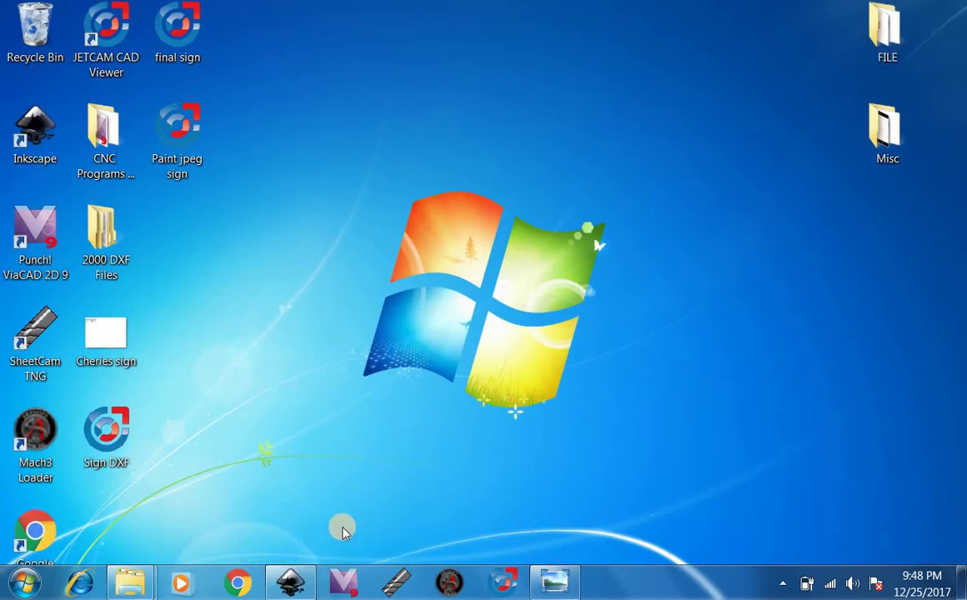
{"action": "left_click", "coordinate": [357, 581]}
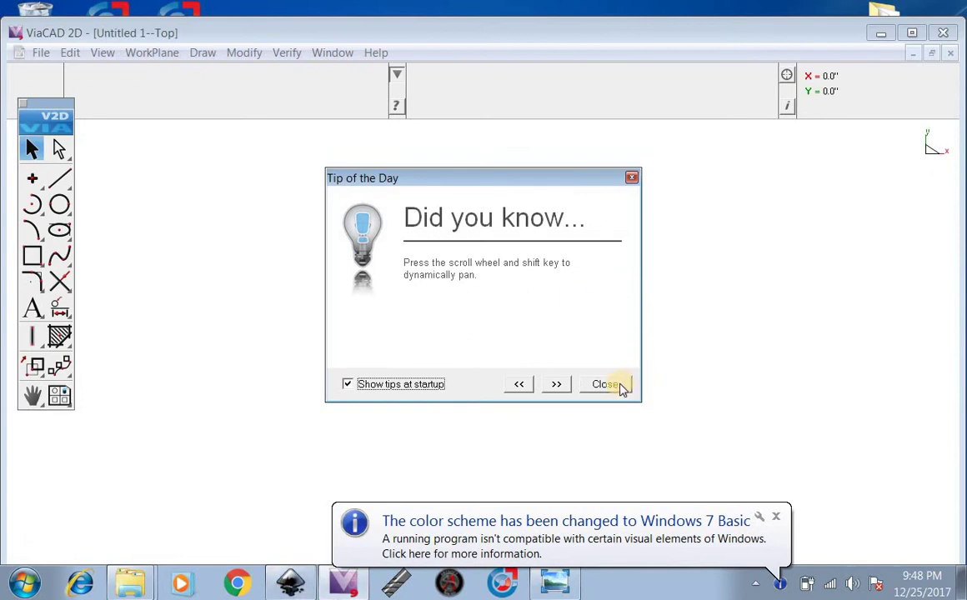
{"action": "left_click", "coordinate": [606, 384]}
{"action": "left_click", "coordinate": [775, 520]}
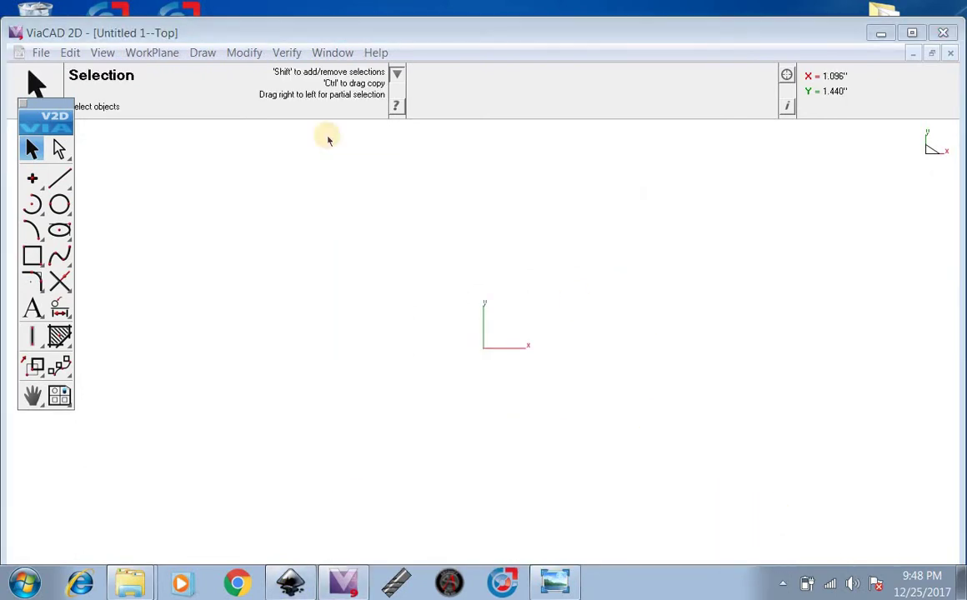
Import the 'Paint jpeg sign' drawing from the Desktop as DWG/DXF.
{"action": "left_click", "coordinate": [41, 52]}
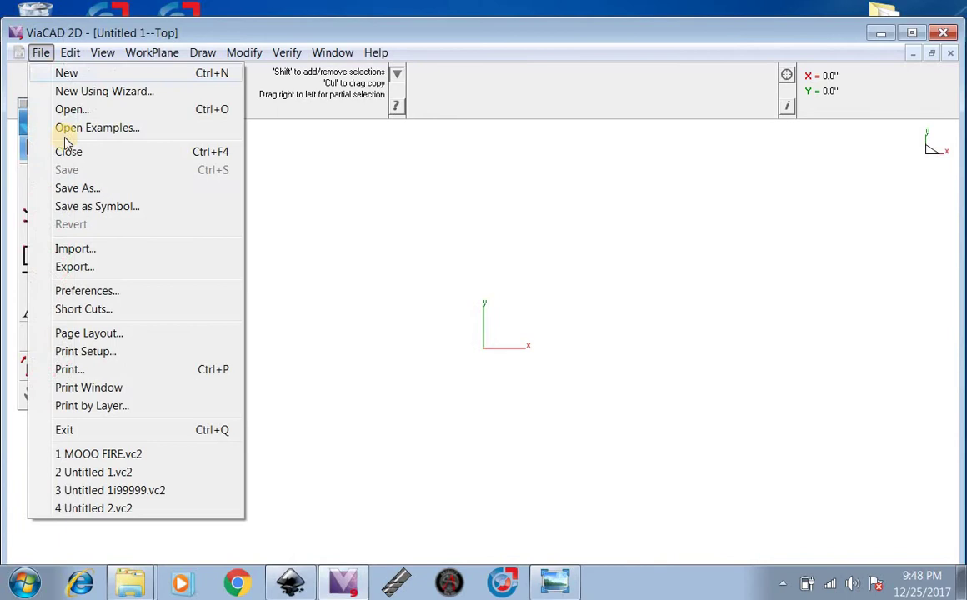
{"action": "left_click", "coordinate": [114, 258]}
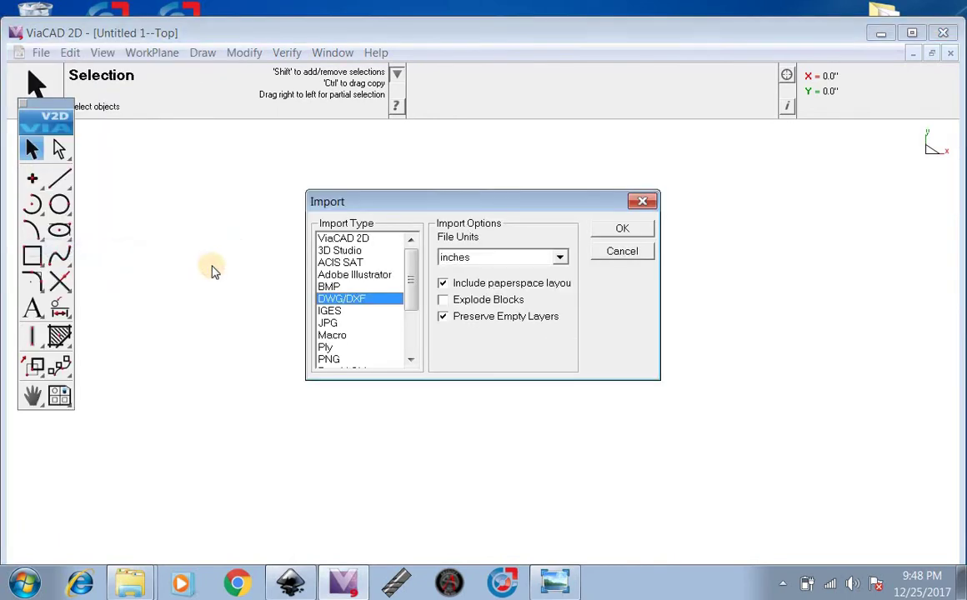
{"action": "left_click", "coordinate": [616, 230]}
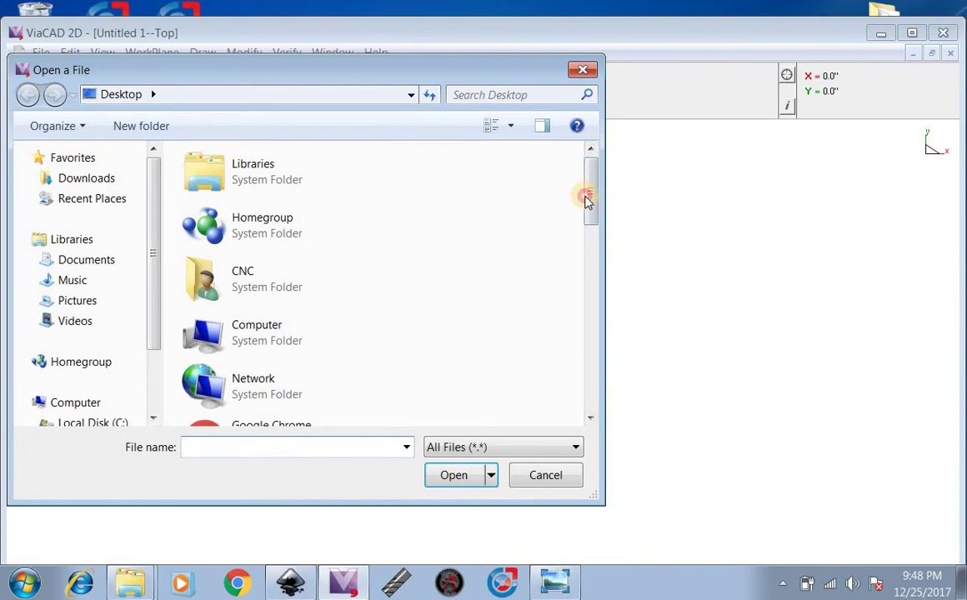
{"action": "mouse_move", "coordinate": [588, 197]}
{"action": "left_mouse_down"}
{"action": "mouse_move", "coordinate": [615, 401]}
{"action": "mouse_move", "coordinate": [600, 395]}
{"action": "left_mouse_up"}
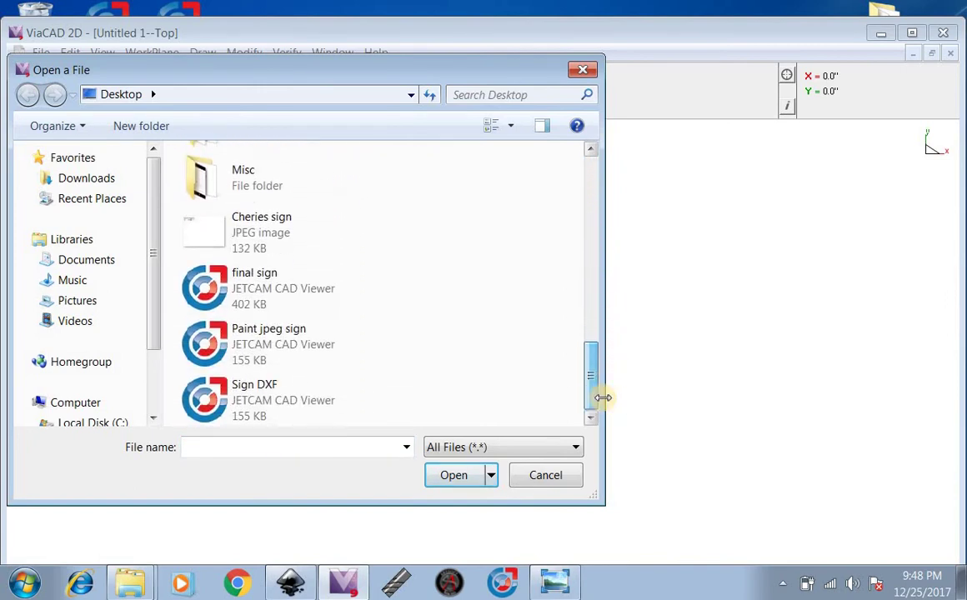
{"action": "left_click", "coordinate": [325, 349]}
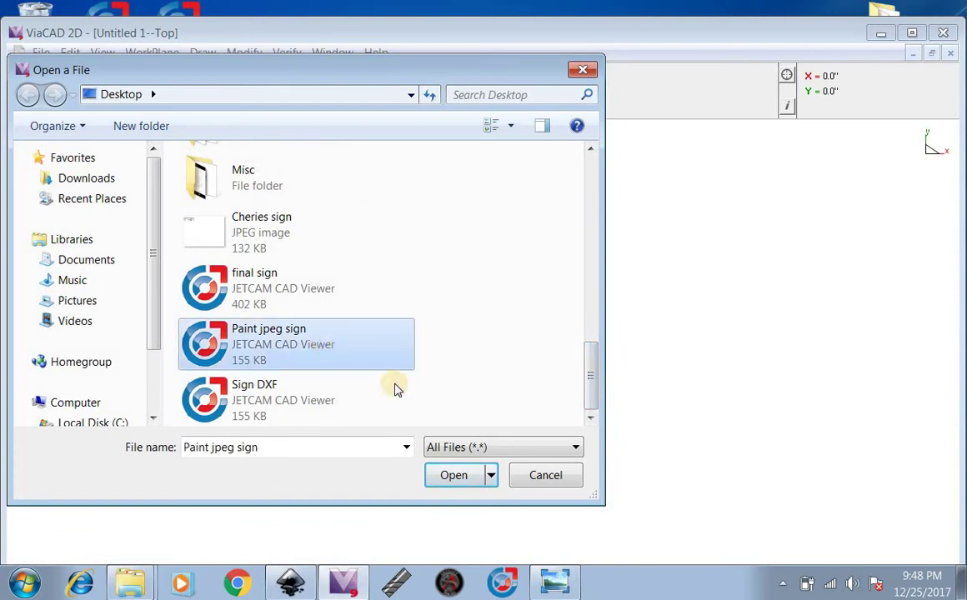
{"action": "left_click", "coordinate": [458, 477]}
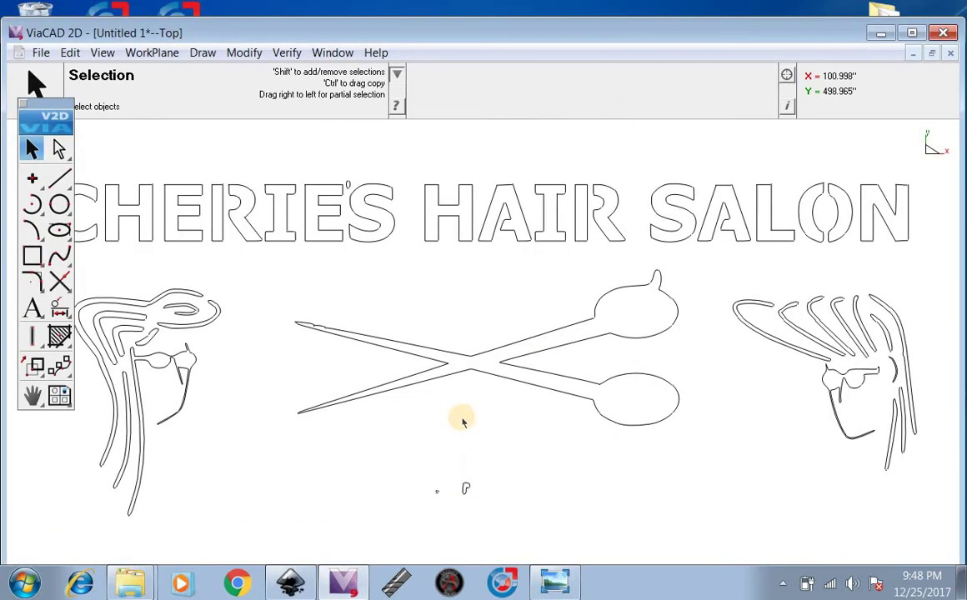
Window-select and remove the stray marks below the scissors.
{"action": "scroll", "coordinate": [459, 414], "scroll_direction": "down", "scroll_amount": 3}
{"action": "scroll", "coordinate": [349, 419], "scroll_direction": "down", "scroll_amount": 1}
{"action": "scroll", "coordinate": [386, 431], "scroll_direction": "up", "scroll_amount": 6}
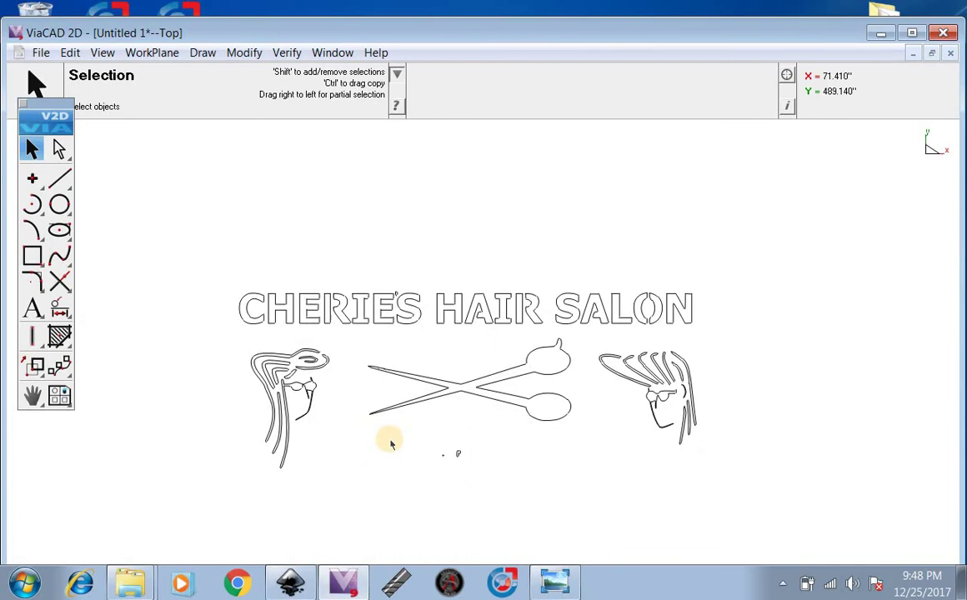
{"action": "scroll", "coordinate": [696, 427], "scroll_direction": "up", "scroll_amount": 2}
{"action": "scroll", "coordinate": [674, 432], "scroll_direction": "down", "scroll_amount": 6}
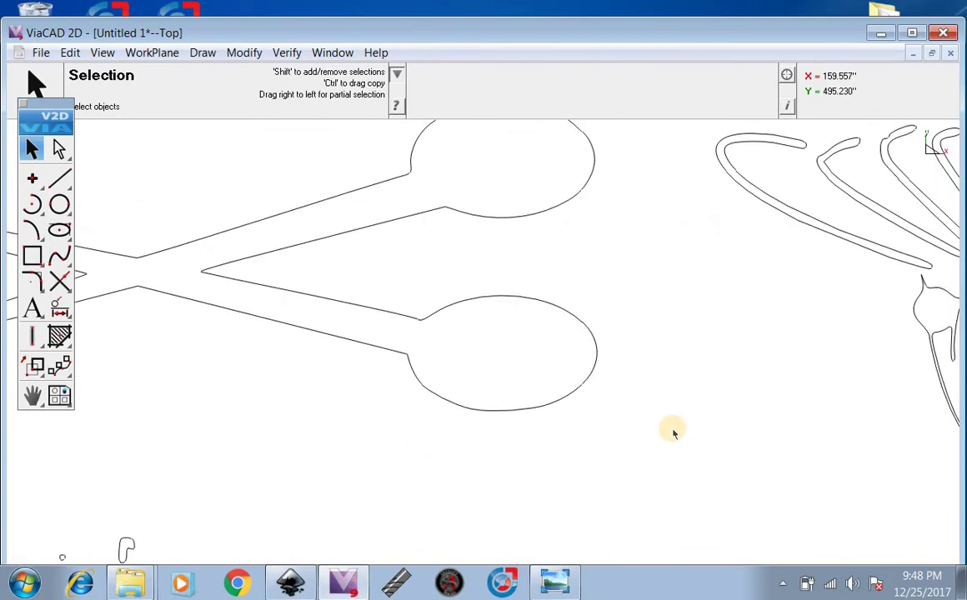
{"action": "left_click", "coordinate": [552, 502]}
{"action": "left_click_drag", "start_coordinate": [552, 502], "coordinate": [449, 442]}
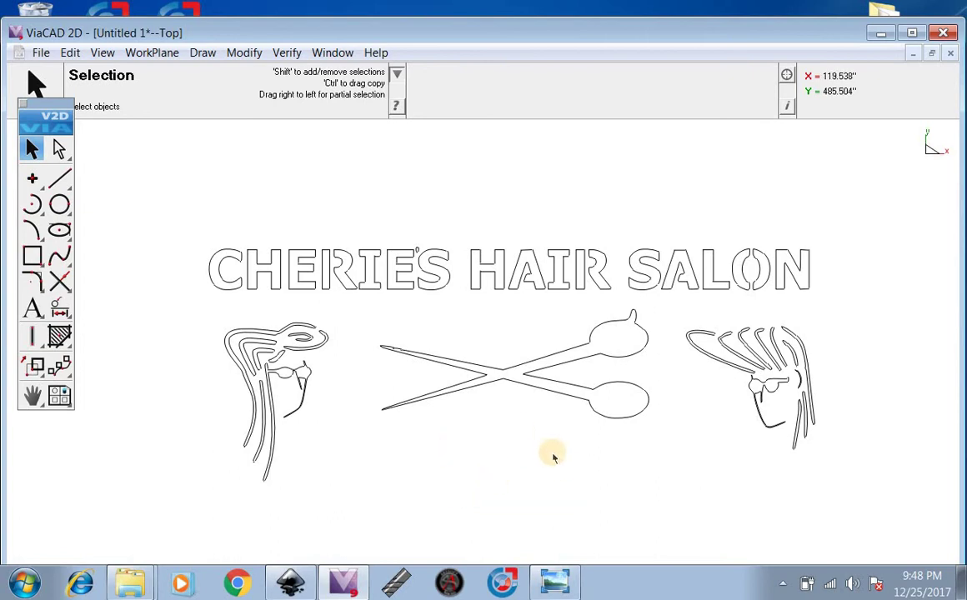
Draw a rectangular border of roughly 218 × 88 around the whole sign.
{"action": "left_click", "coordinate": [32, 258]}
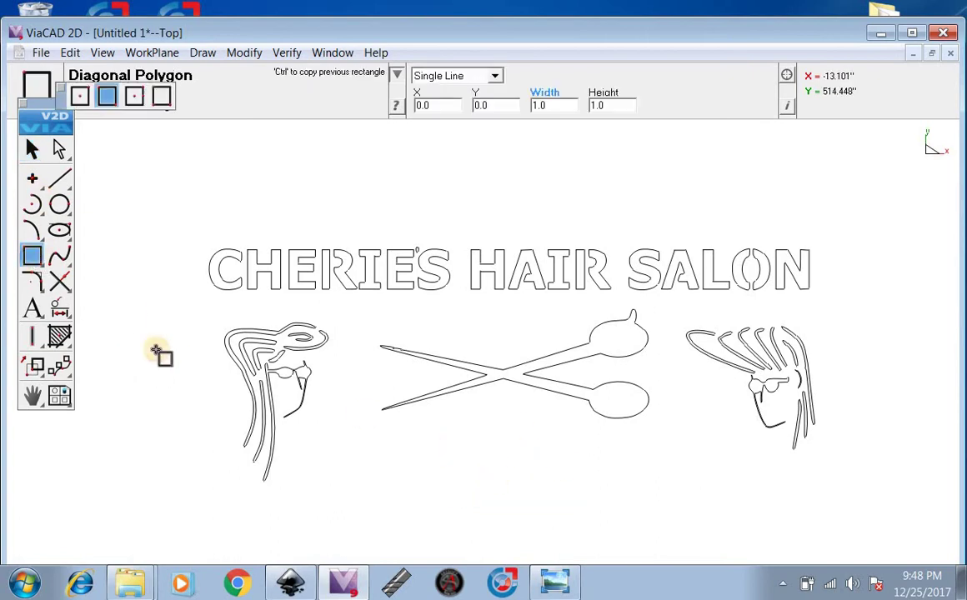
{"action": "left_click", "coordinate": [190, 230]}
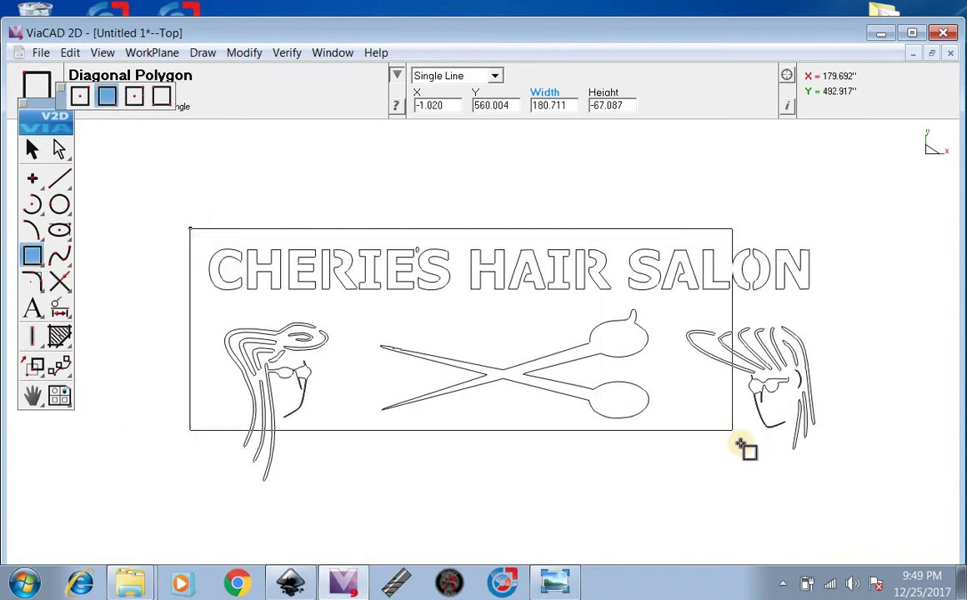
{"action": "left_click", "coordinate": [844, 494]}
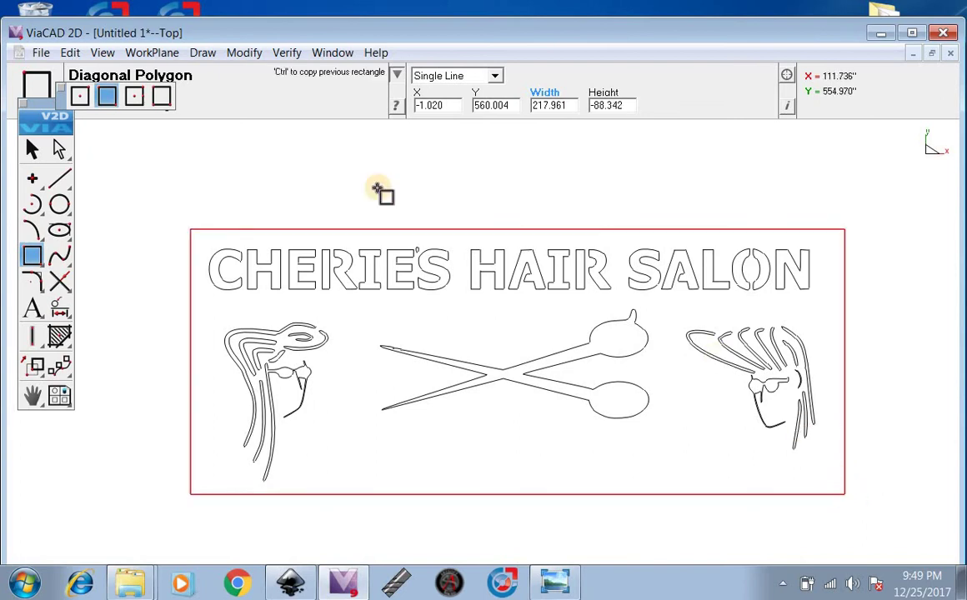
{"action": "left_click", "coordinate": [60, 176]}
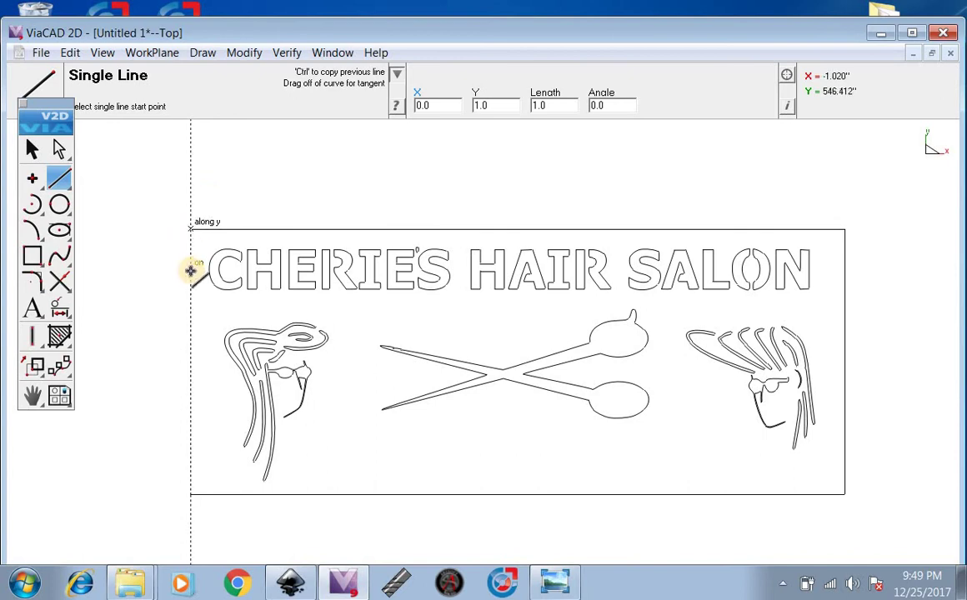
Draw a 35-long reference line and scale the bordered sign down to match its width.
{"action": "left_click", "coordinate": [197, 198]}
{"action": "left_click", "coordinate": [344, 197]}
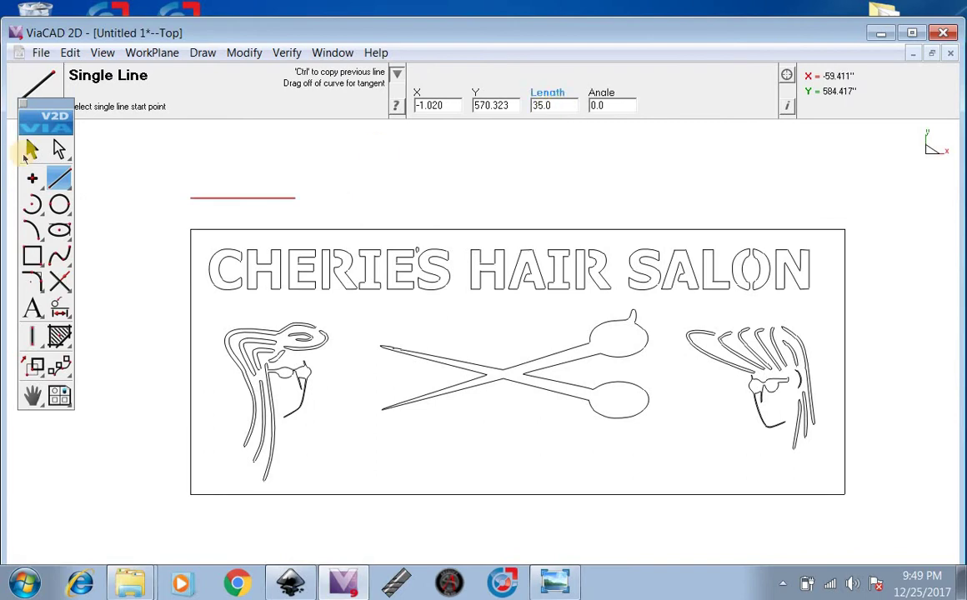
{"action": "left_click", "coordinate": [30, 150]}
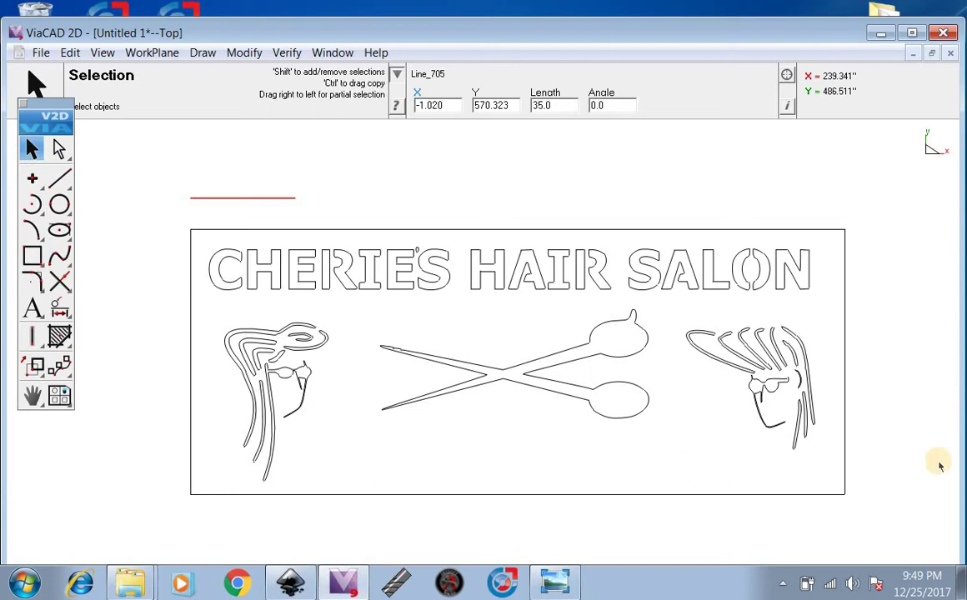
{"action": "left_click_drag", "start_coordinate": [890, 523], "coordinate": [173, 215]}
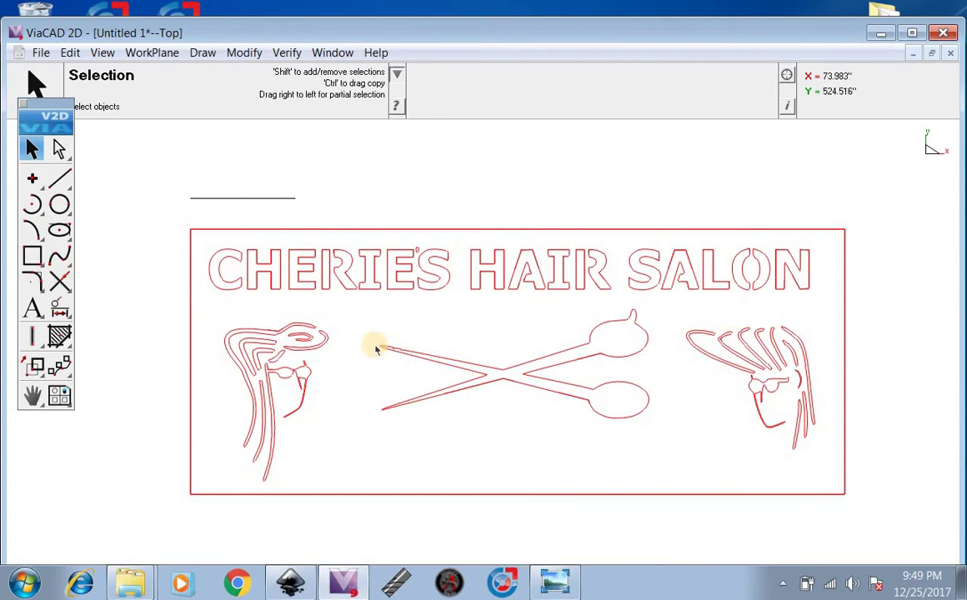
{"action": "left_click", "coordinate": [31, 367]}
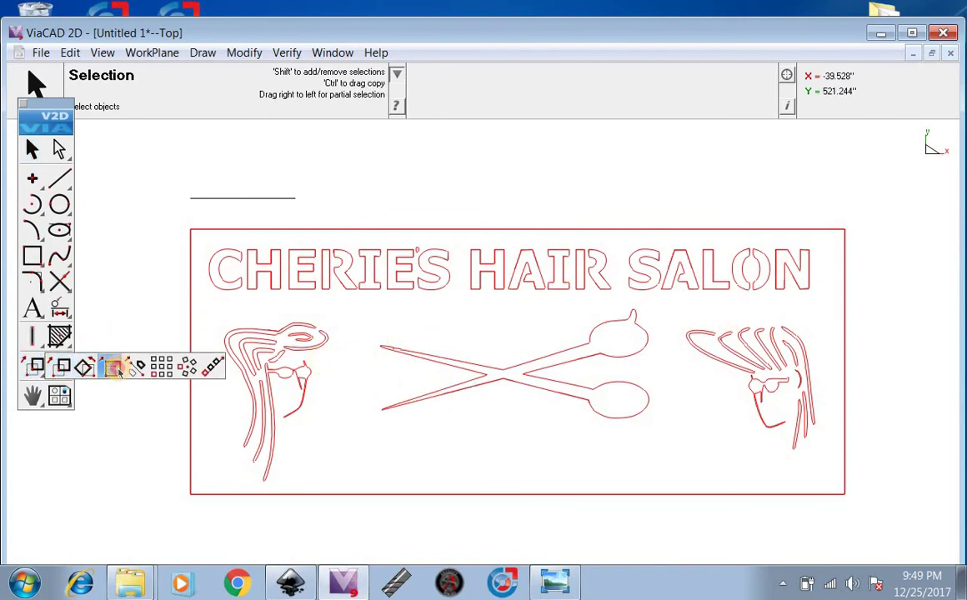
{"action": "left_click", "coordinate": [113, 369]}
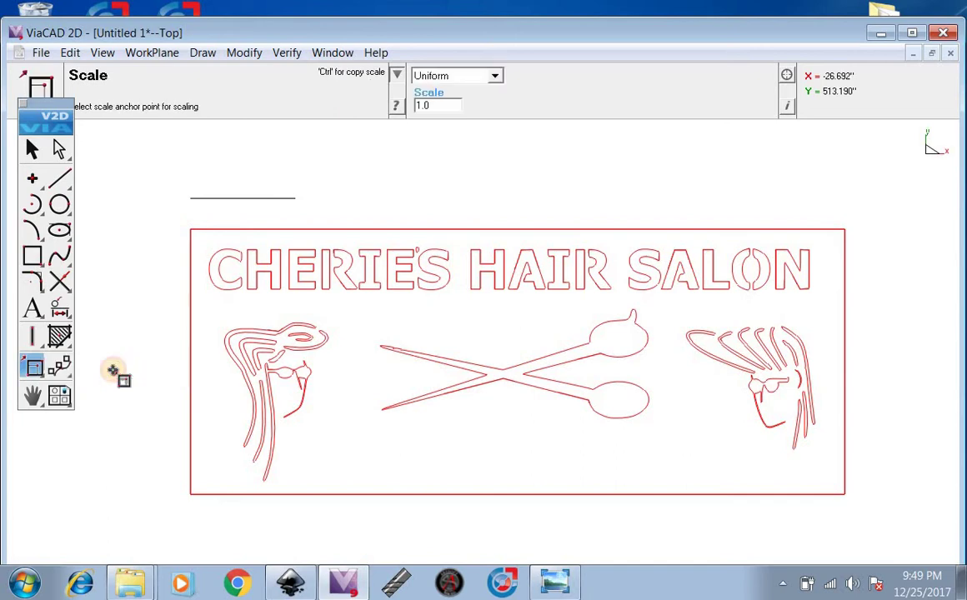
{"action": "left_click", "coordinate": [191, 228]}
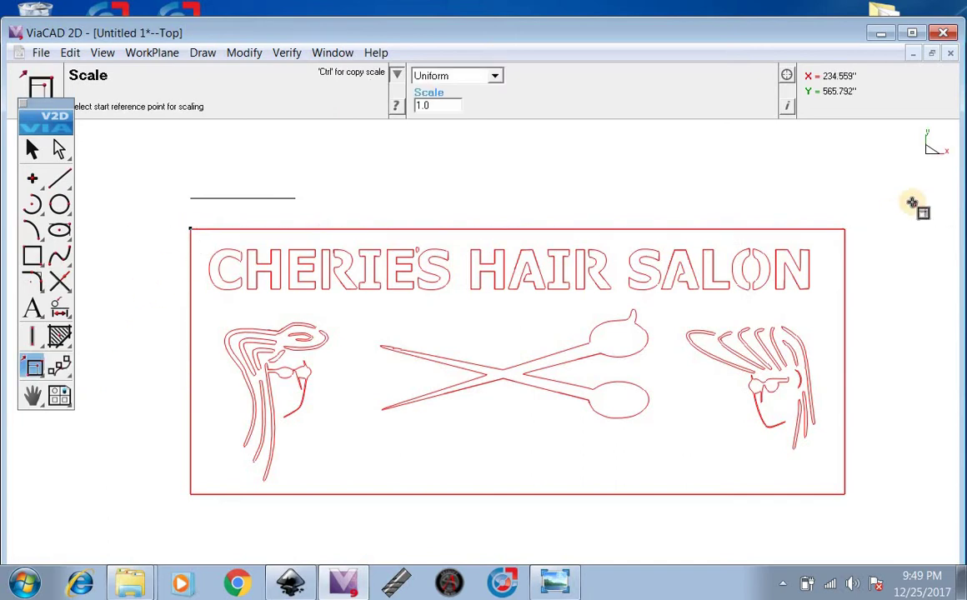
{"action": "left_click", "coordinate": [844, 228]}
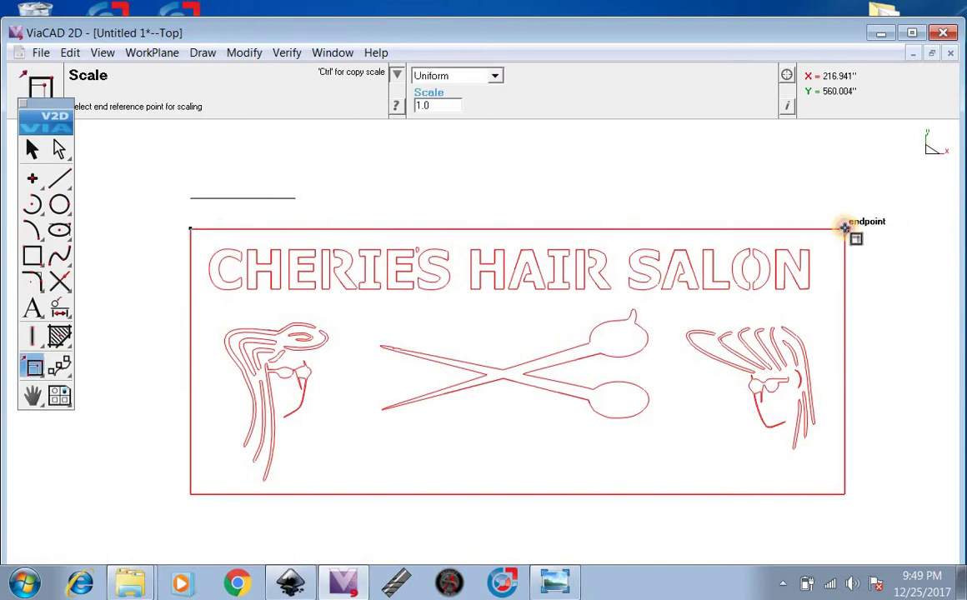
{"action": "left_click", "coordinate": [295, 197]}
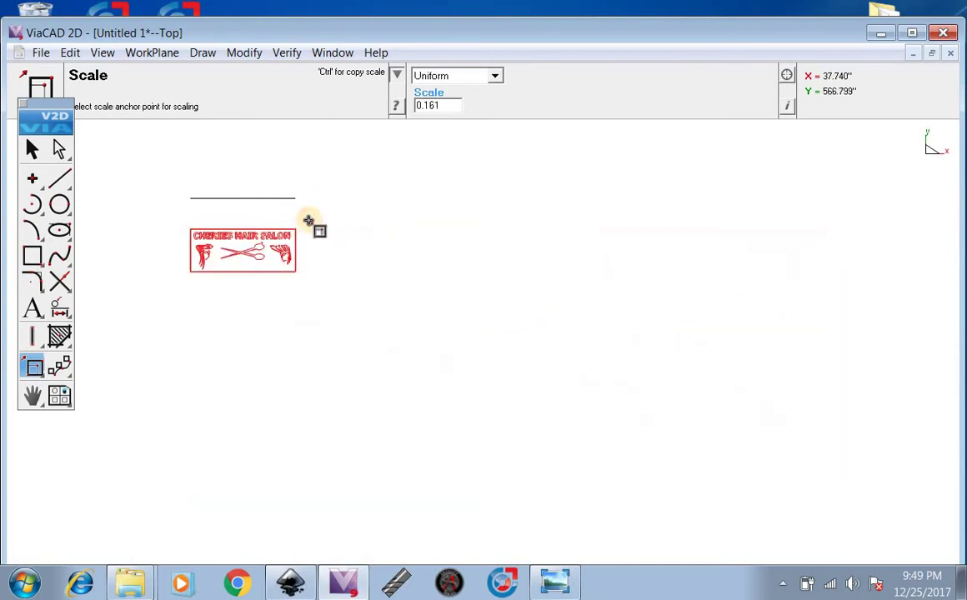
{"action": "key", "text": "Escape"}
Delete the 35-long reference line.
{"action": "left_click", "coordinate": [202, 198]}
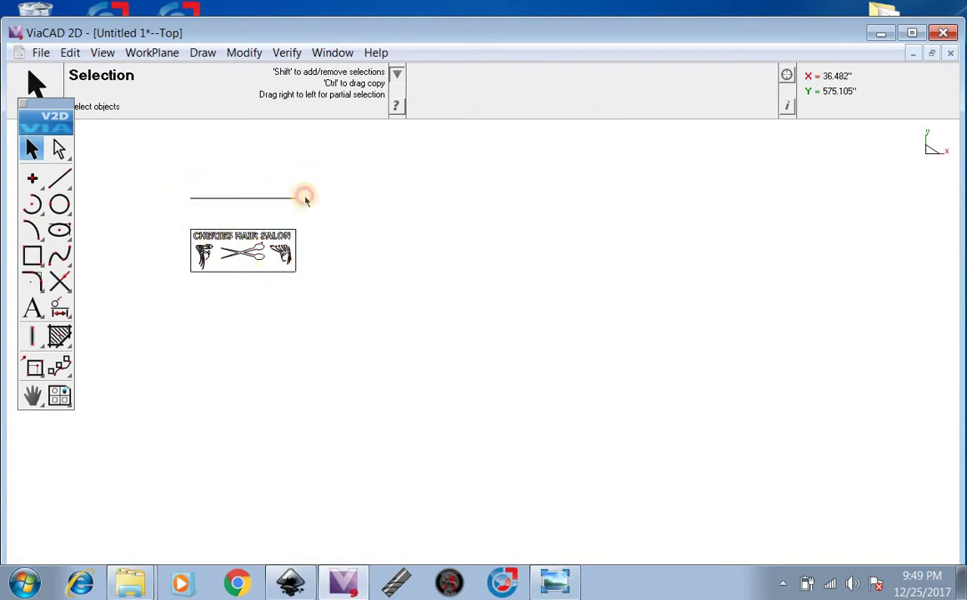
{"action": "left_click_drag", "start_coordinate": [305, 198], "coordinate": [211, 183]}
{"action": "key", "text": "Delete"}
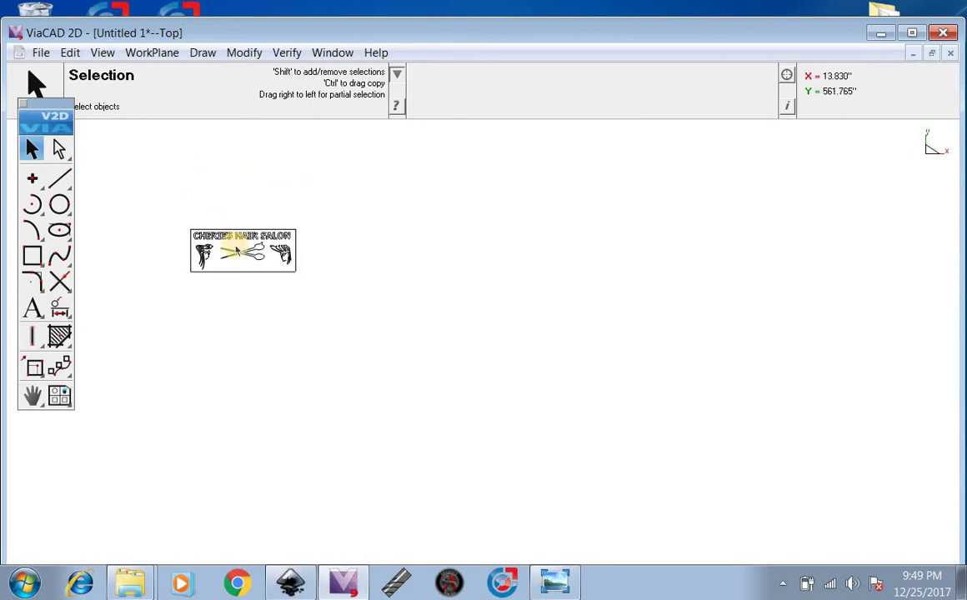
{"action": "scroll", "coordinate": [194, 226], "scroll_direction": "up", "scroll_amount": 2}
{"action": "scroll", "coordinate": [233, 301], "scroll_direction": "up", "scroll_amount": 6}
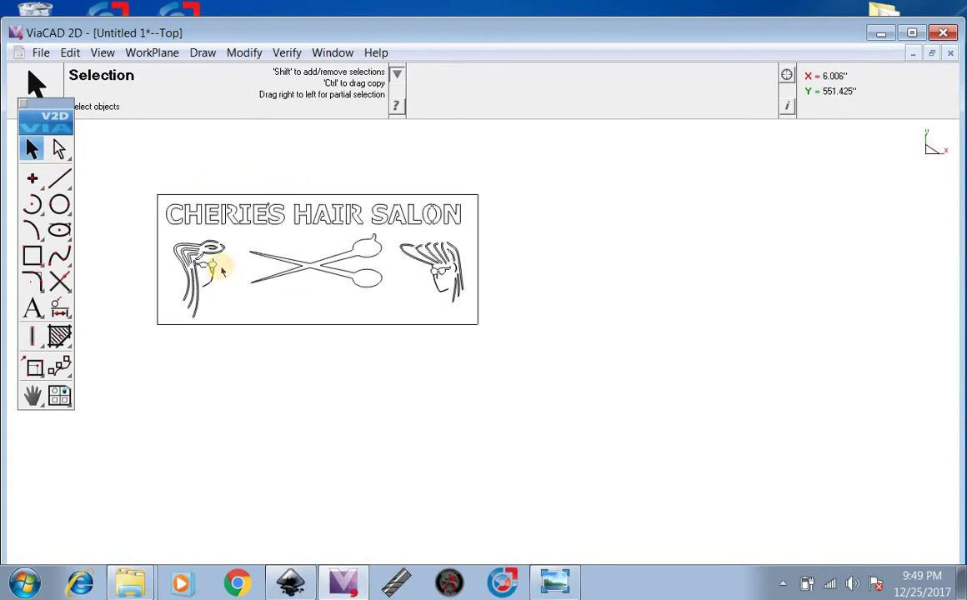
Group the lettering, scissors, faces and border into one object, then deselect it.
{"action": "scroll", "coordinate": [198, 203], "scroll_direction": "up", "scroll_amount": 1}
{"action": "scroll", "coordinate": [194, 194], "scroll_direction": "down", "scroll_amount": 2}
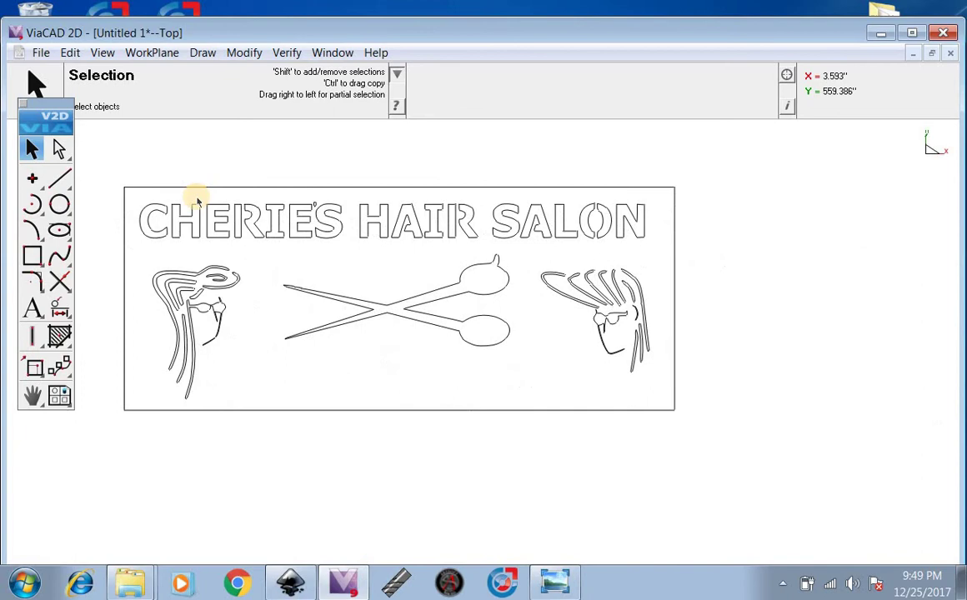
{"action": "left_click_drag", "start_coordinate": [769, 456], "coordinate": [108, 134]}
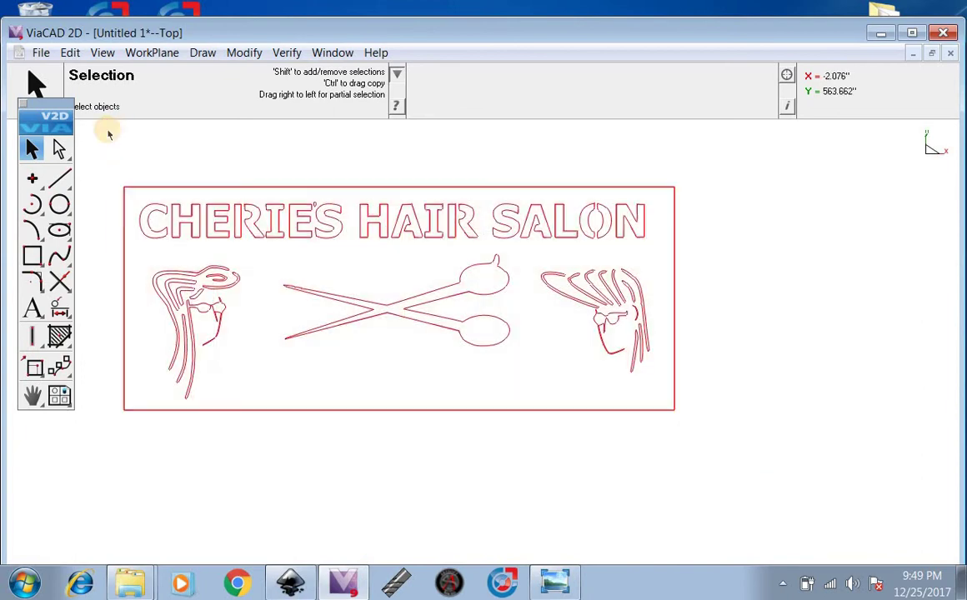
{"action": "left_click", "coordinate": [84, 55]}
{"action": "mouse_move", "coordinate": [129, 273]}
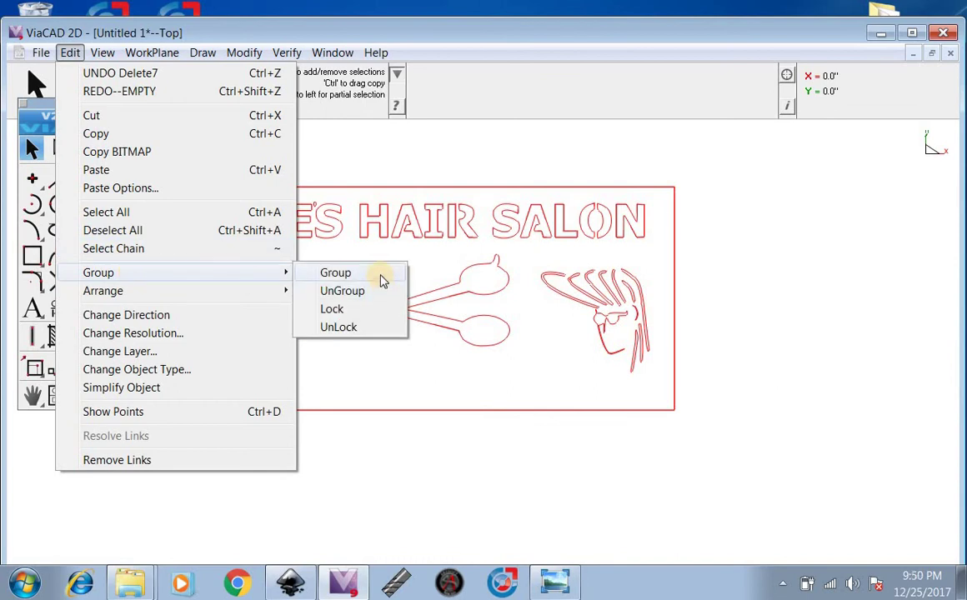
{"action": "left_click", "coordinate": [380, 276]}
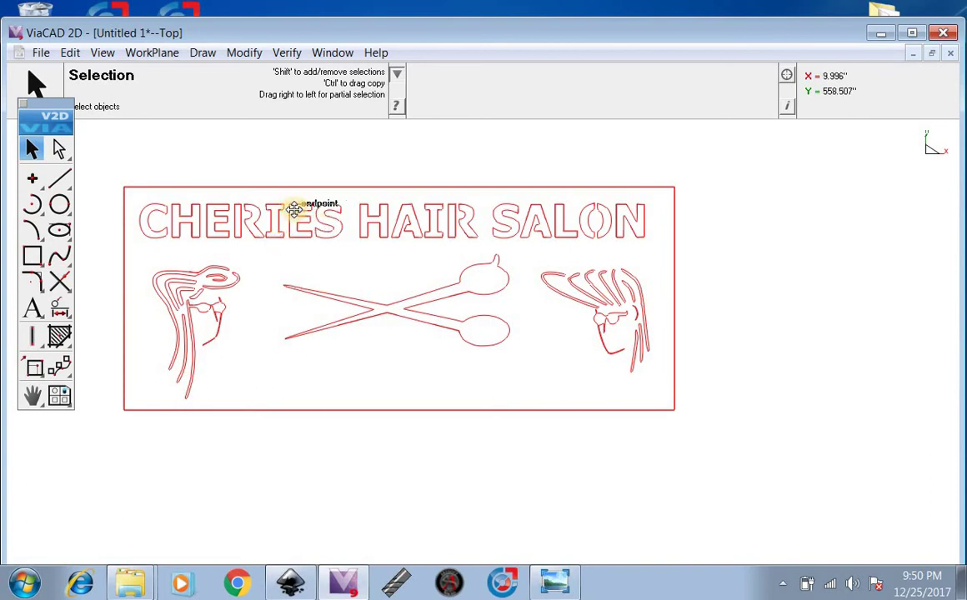
{"action": "left_click", "coordinate": [786, 253]}
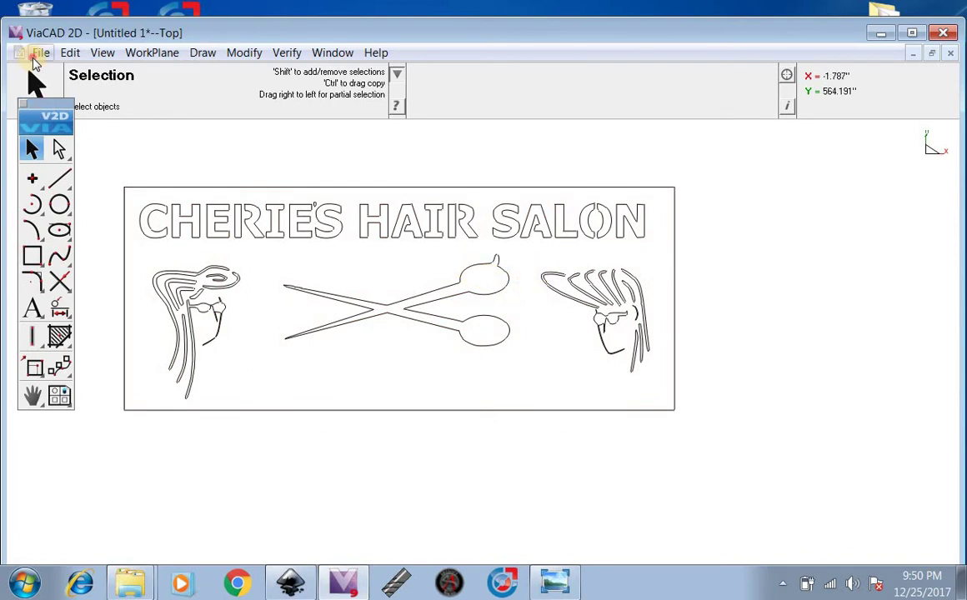
Export the grouped sign as DXF file 'sign test' on the Desktop and minimize ViaCAD 2D.
{"action": "left_click", "coordinate": [35, 56]}
{"action": "left_click", "coordinate": [95, 267]}
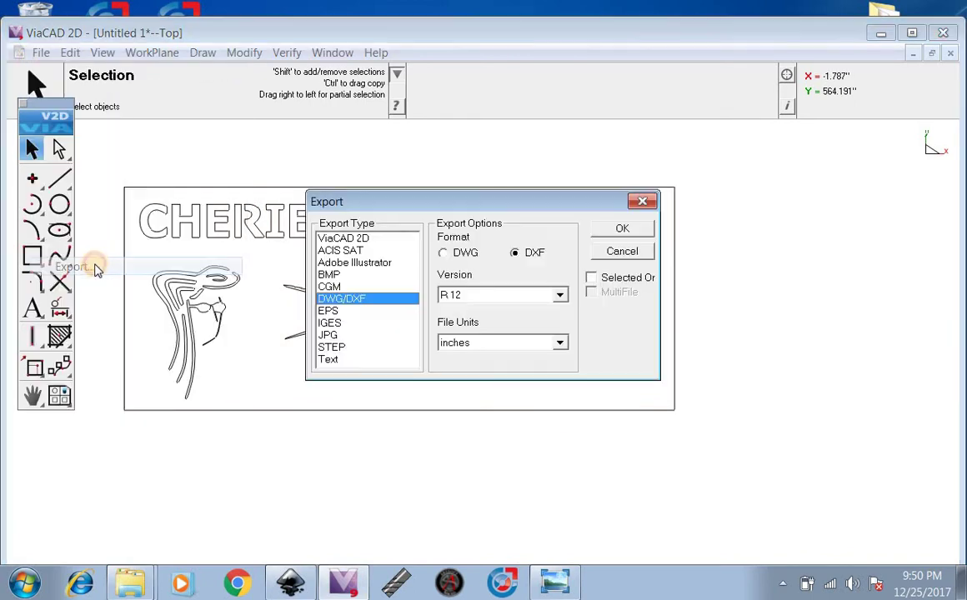
{"action": "left_click", "coordinate": [355, 300]}
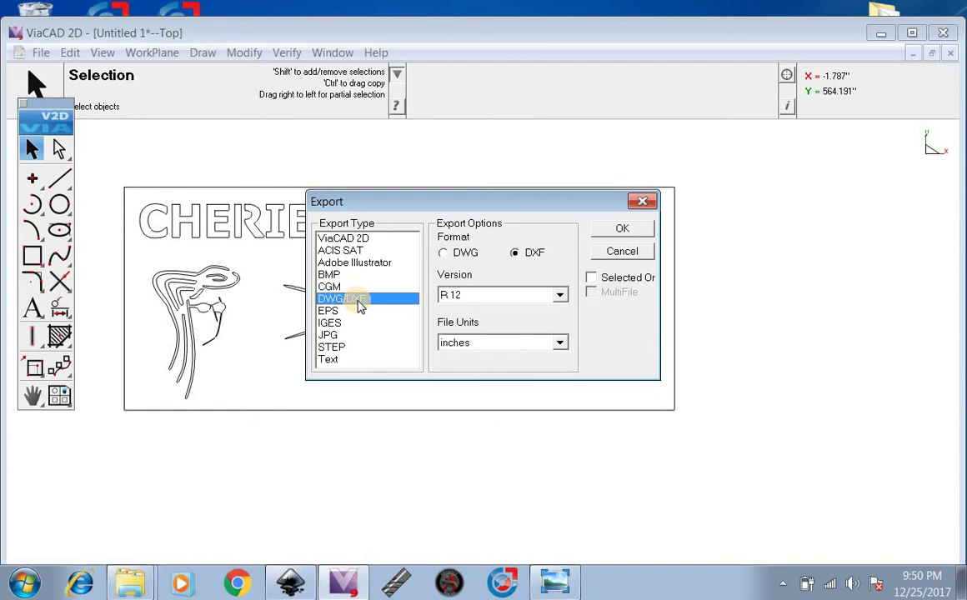
{"action": "left_click", "coordinate": [550, 258]}
{"action": "left_click", "coordinate": [617, 230]}
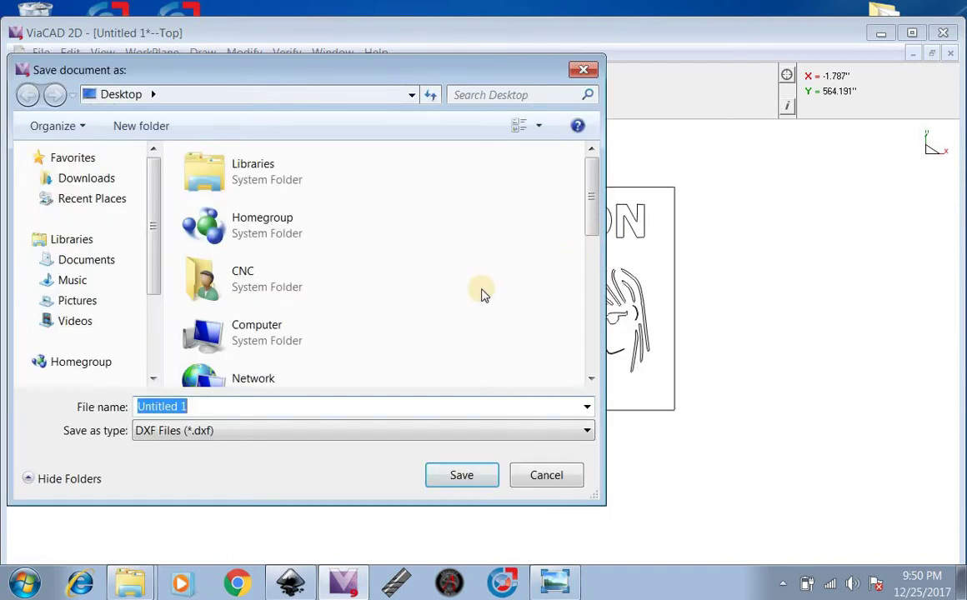
{"action": "type", "text": "si"}
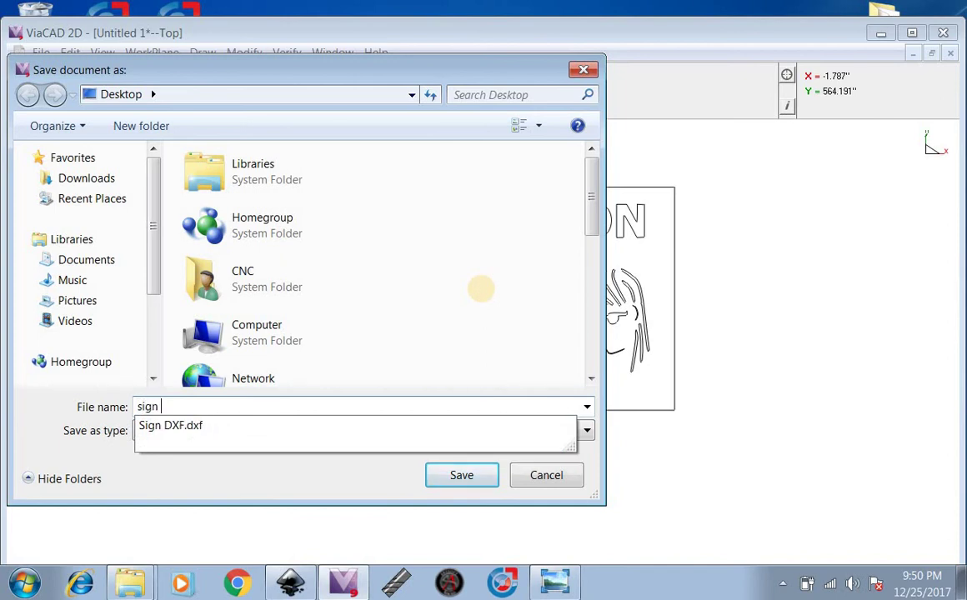
{"action": "type", "text": "gn test"}
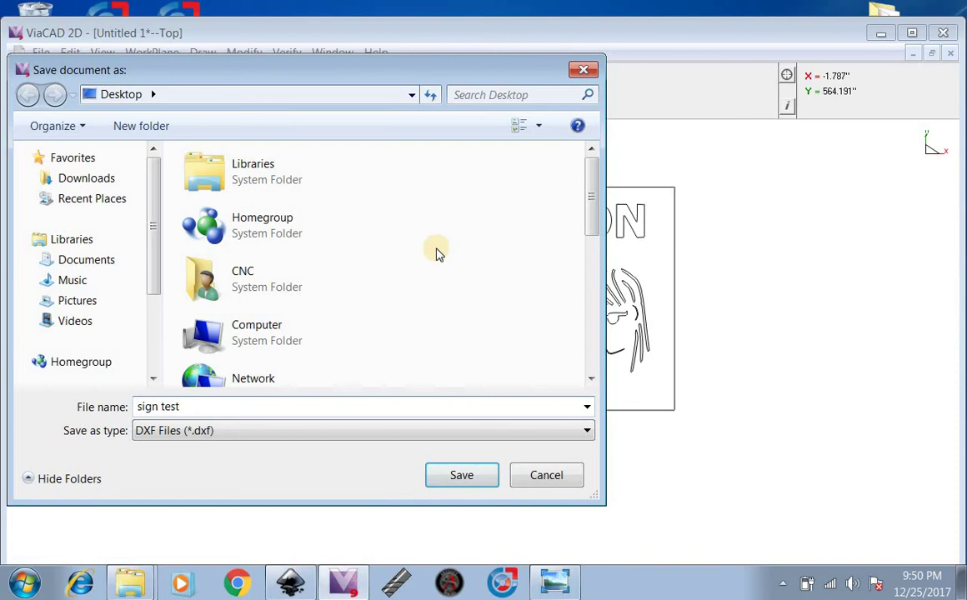
{"action": "left_click", "coordinate": [450, 475]}
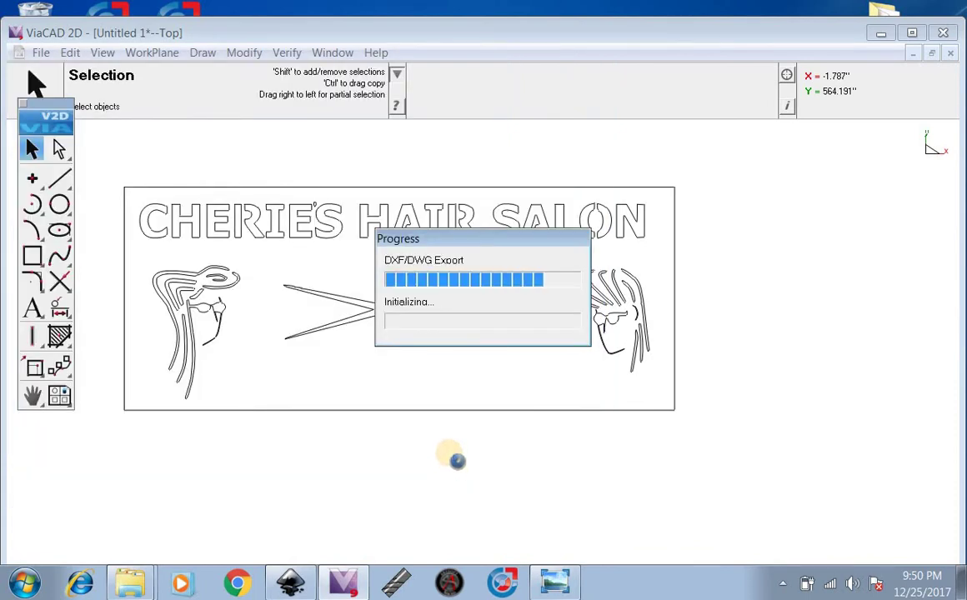
{"action": "left_click", "coordinate": [879, 33]}
Launch SheetCam TNG maximized and start a new part.
{"action": "left_click", "coordinate": [413, 581]}
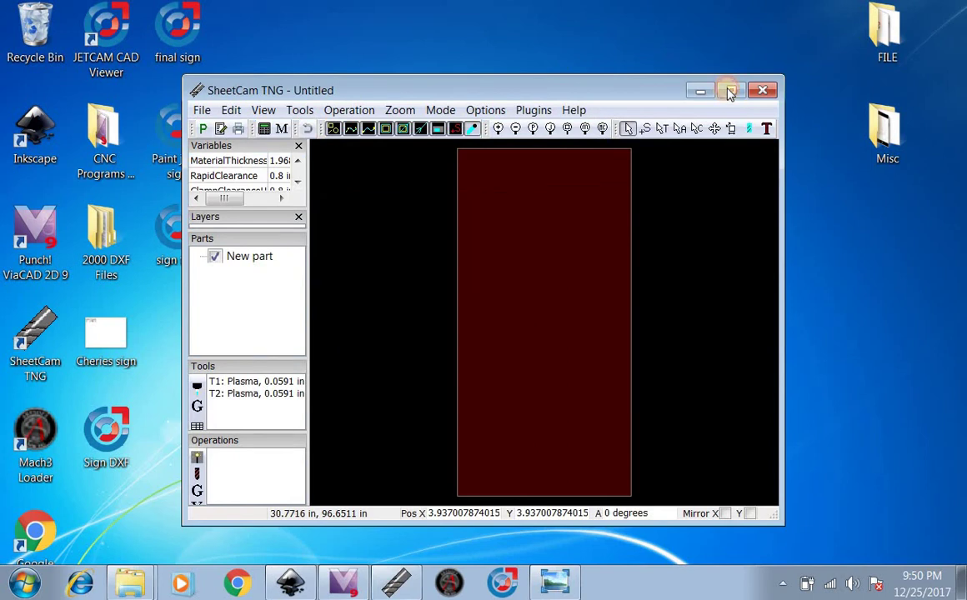
{"action": "left_click", "coordinate": [729, 92]}
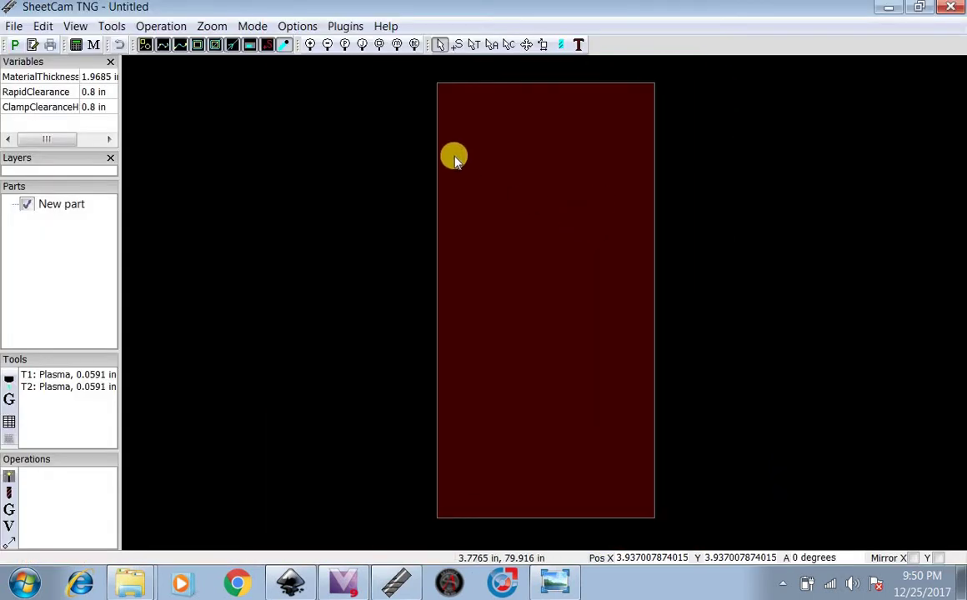
{"action": "left_click", "coordinate": [14, 27]}
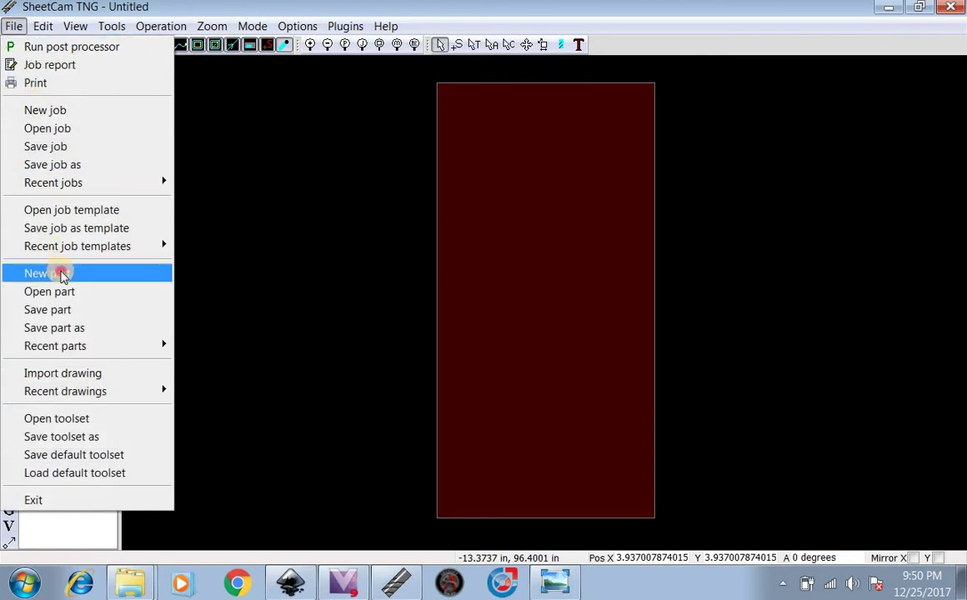
{"action": "left_click", "coordinate": [61, 275]}
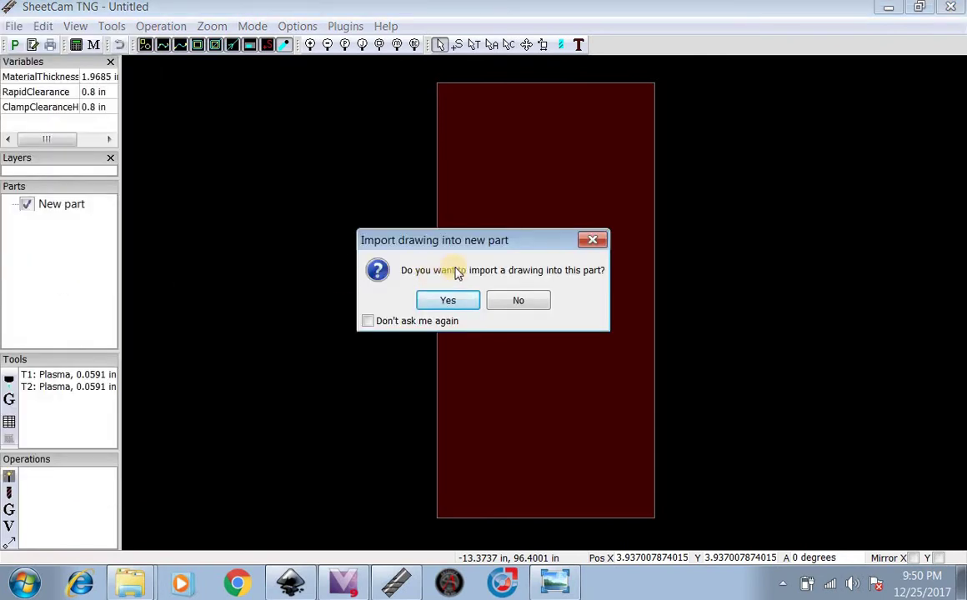
Import the sign test drawing in inches, positioned by its bottom-left corner.
{"action": "left_click", "coordinate": [461, 300]}
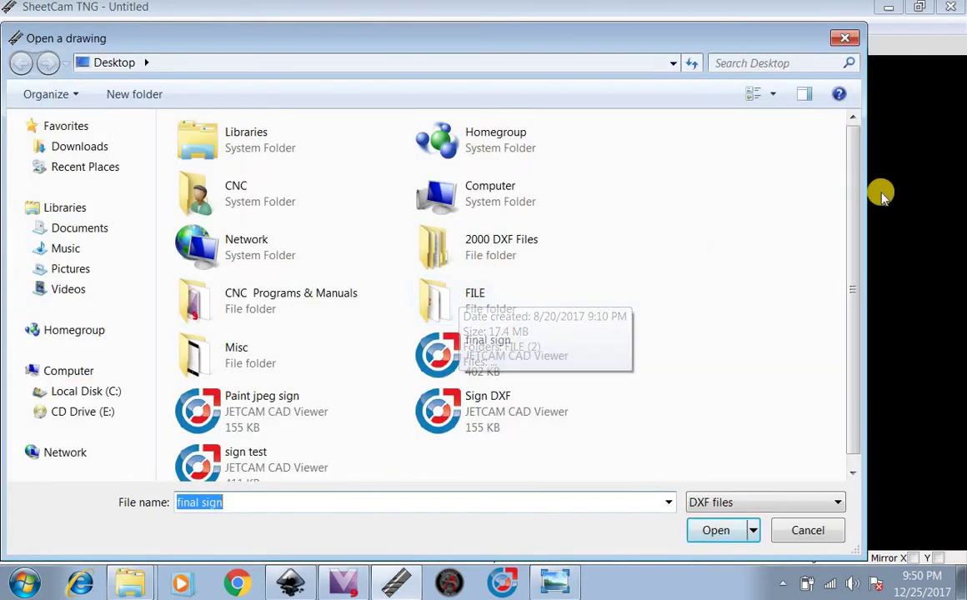
{"action": "left_click_drag", "start_coordinate": [847, 214], "coordinate": [851, 229]}
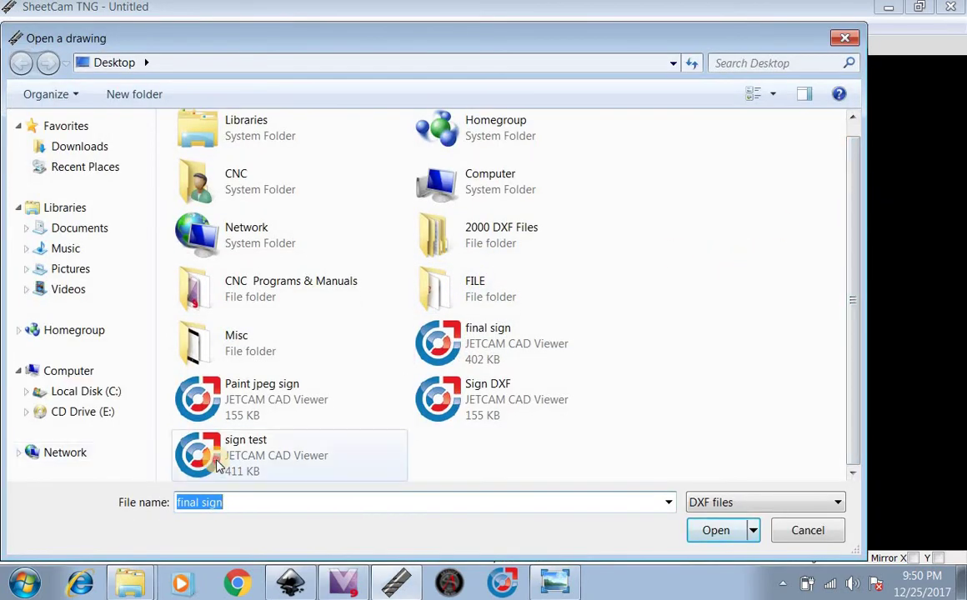
{"action": "left_click", "coordinate": [249, 450]}
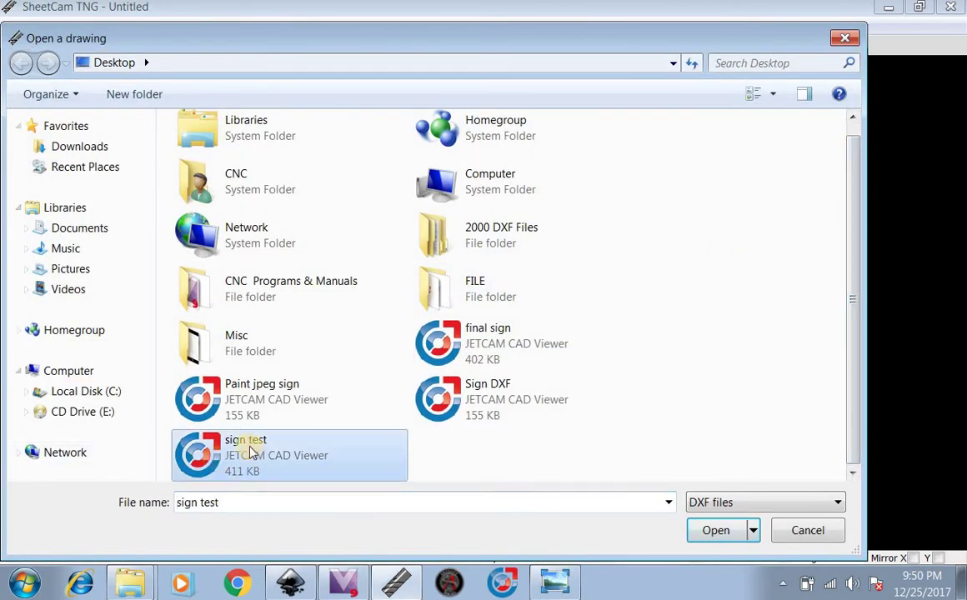
{"action": "left_click", "coordinate": [720, 534]}
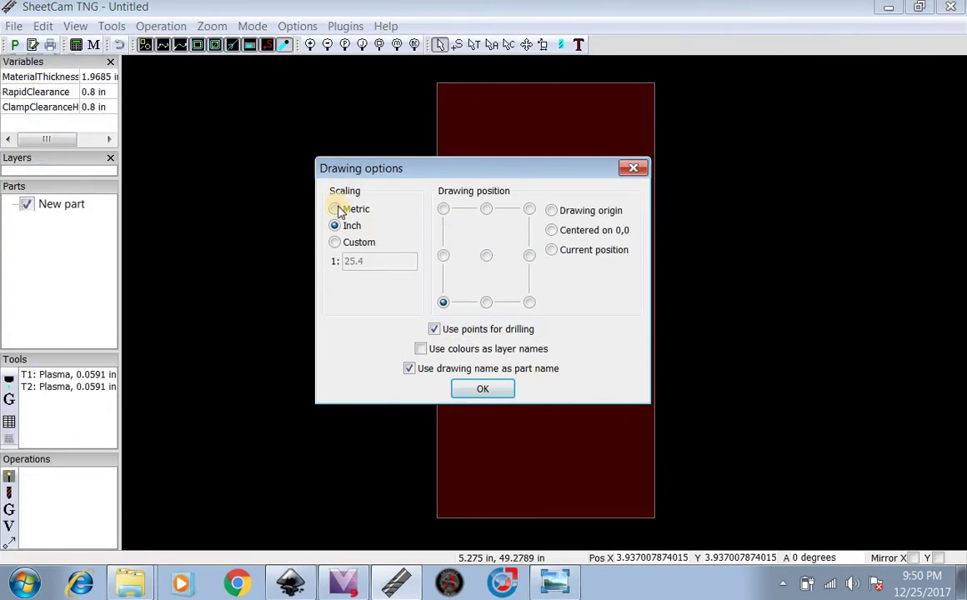
{"action": "left_click", "coordinate": [443, 300]}
{"action": "left_click", "coordinate": [483, 391]}
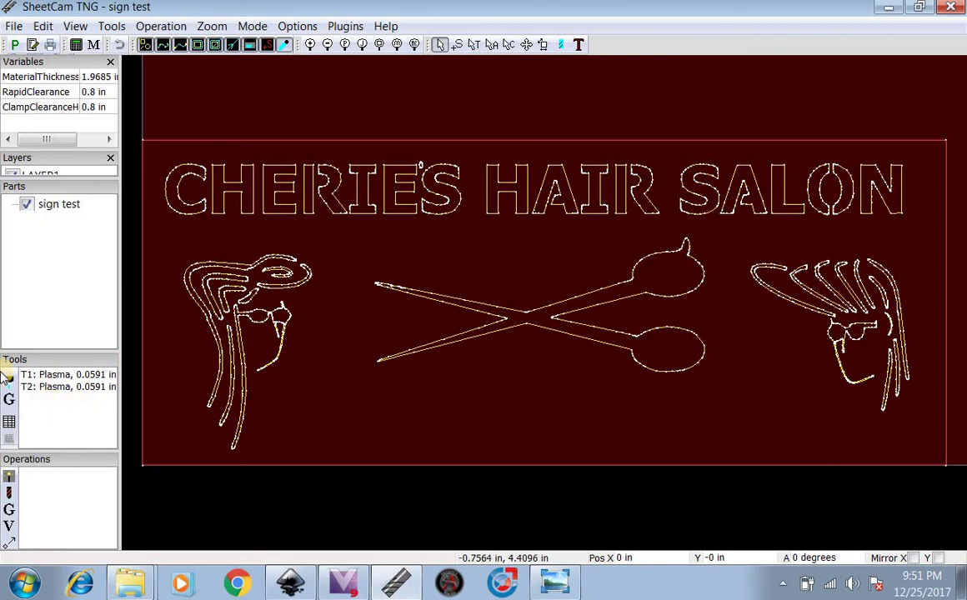
Create a T1 plasma jet cutting operation: Inside Offset contours on LAYER1, feed rate 80.
{"action": "left_click", "coordinate": [10, 477]}
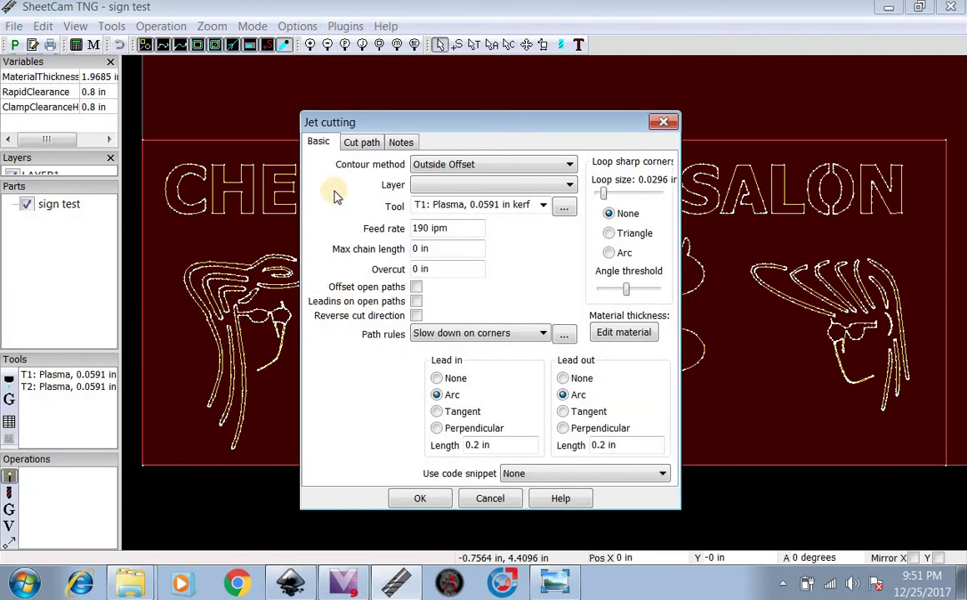
{"action": "left_click", "coordinate": [445, 163]}
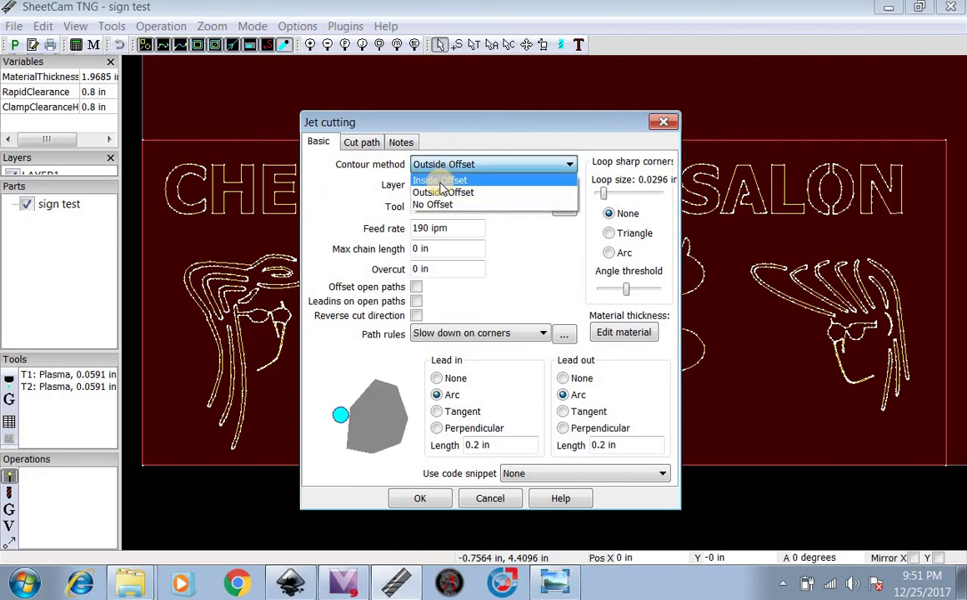
{"action": "left_click", "coordinate": [440, 180]}
{"action": "left_click", "coordinate": [438, 187]}
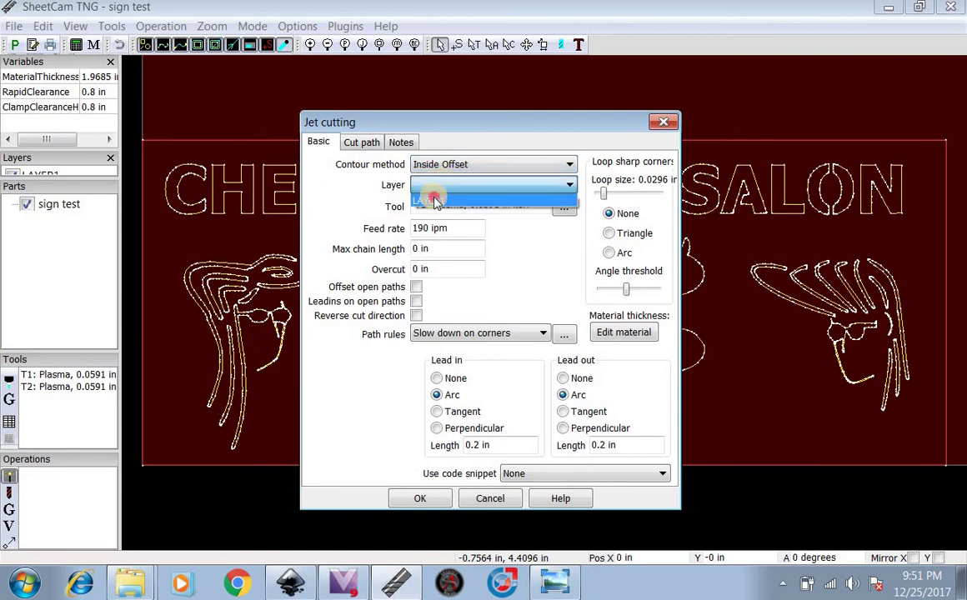
{"action": "left_click", "coordinate": [434, 201]}
{"action": "left_click_drag", "start_coordinate": [458, 228], "coordinate": [340, 226]}
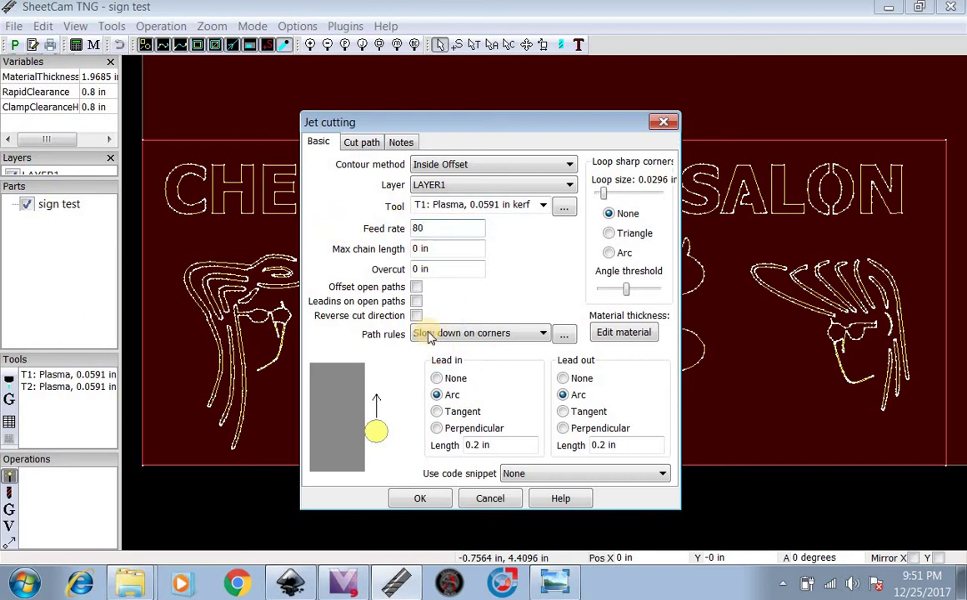
{"action": "left_click", "coordinate": [428, 501]}
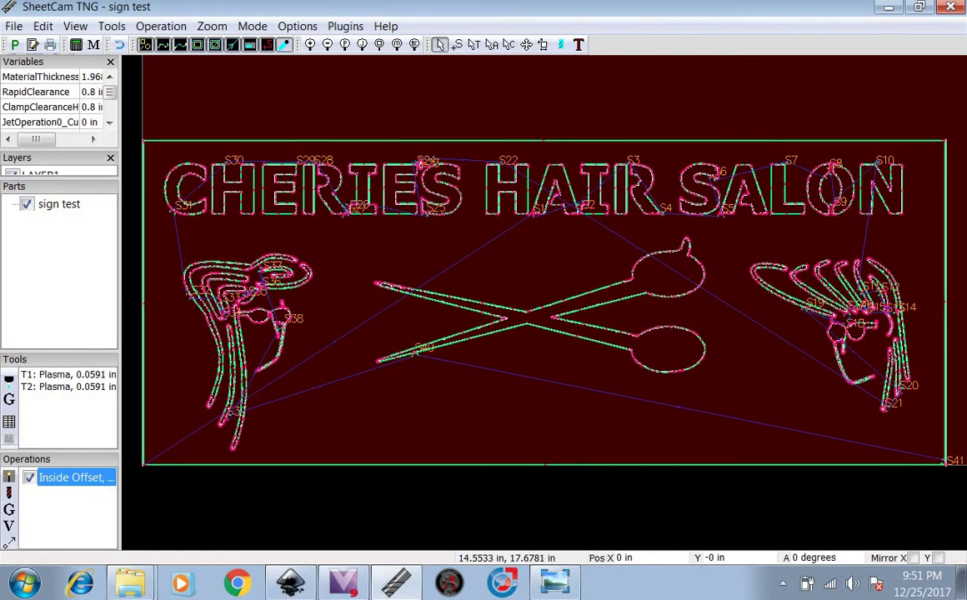
In contour editing, move the sign's outer border rectangle onto a new layer 'out'.
{"action": "left_click", "coordinate": [508, 45]}
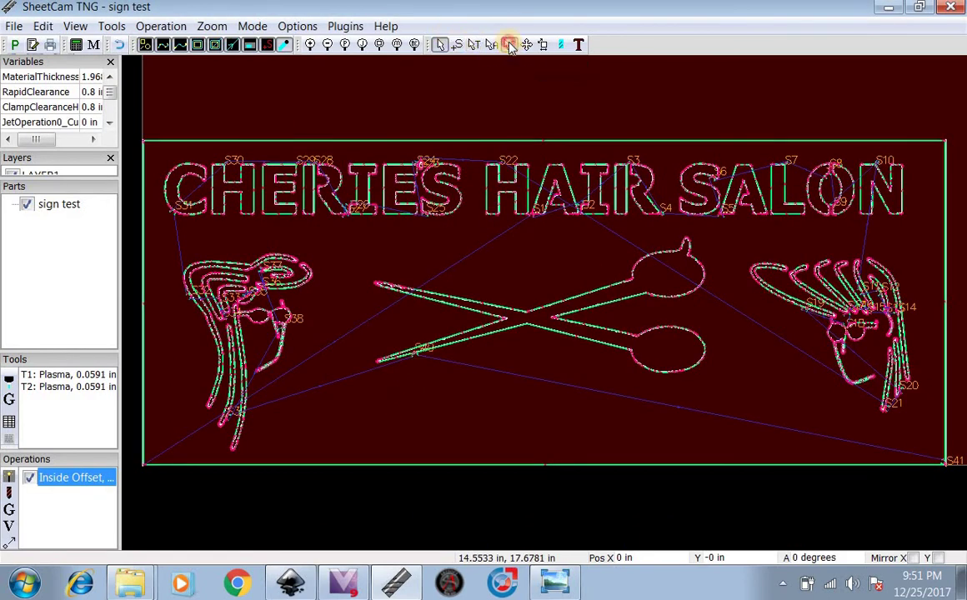
{"action": "right_click", "coordinate": [501, 140]}
{"action": "mouse_move", "coordinate": [534, 147]}
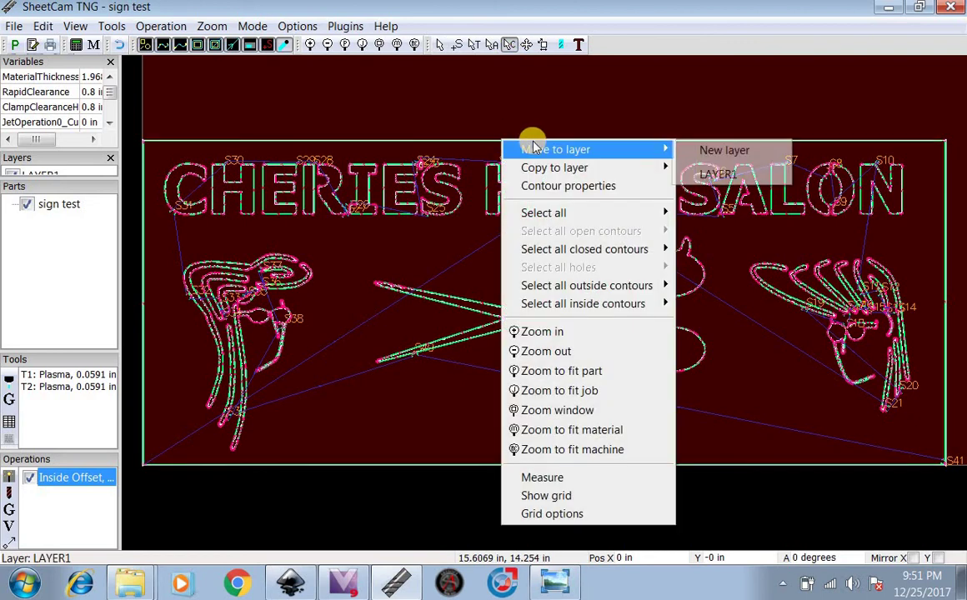
{"action": "left_click", "coordinate": [723, 150]}
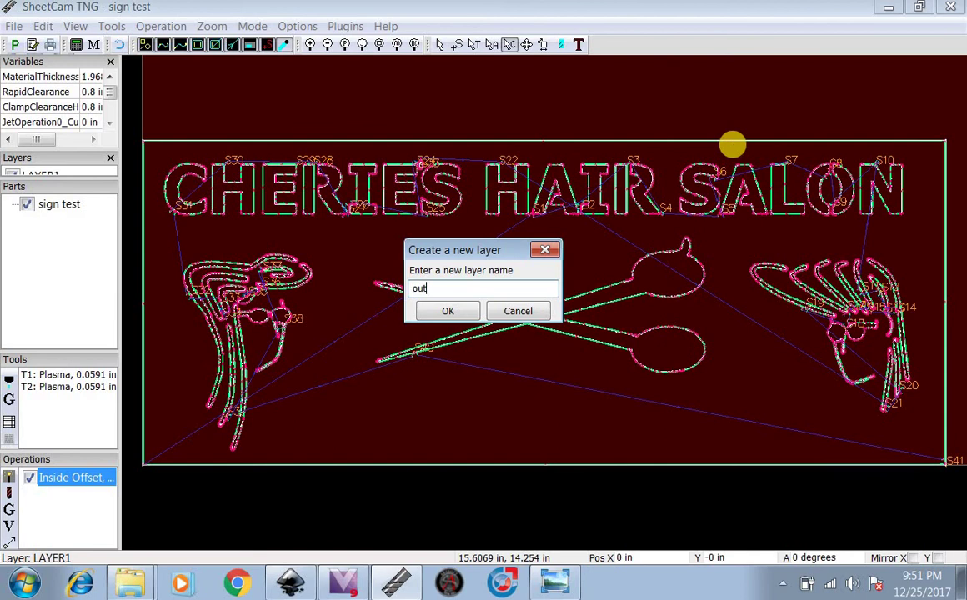
{"action": "key", "text": "Return"}
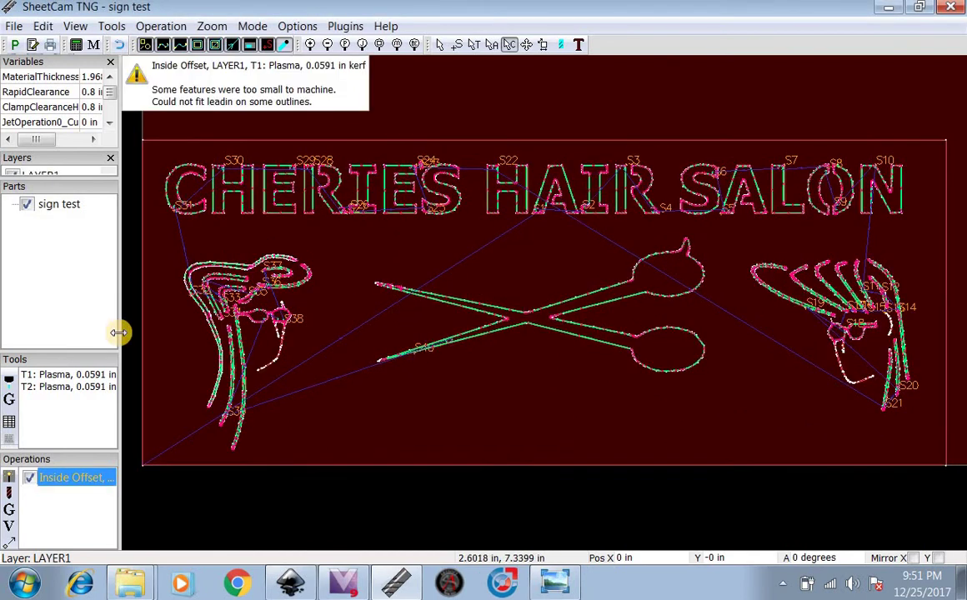
Create a second jet cutting operation: Outside Offset on layer 'out', feed rate 150.
{"action": "double_click", "coordinate": [12, 479]}
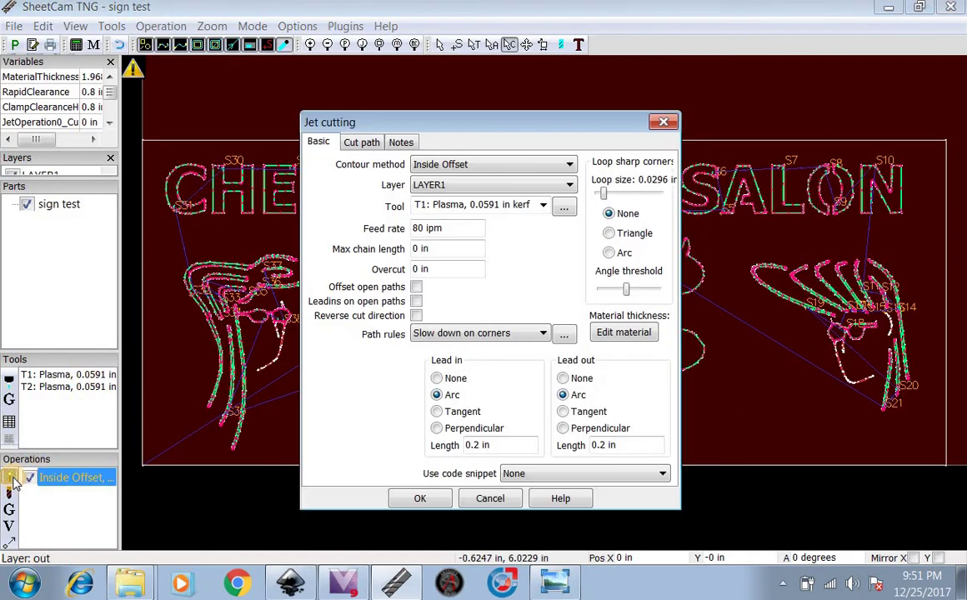
{"action": "left_click", "coordinate": [510, 165]}
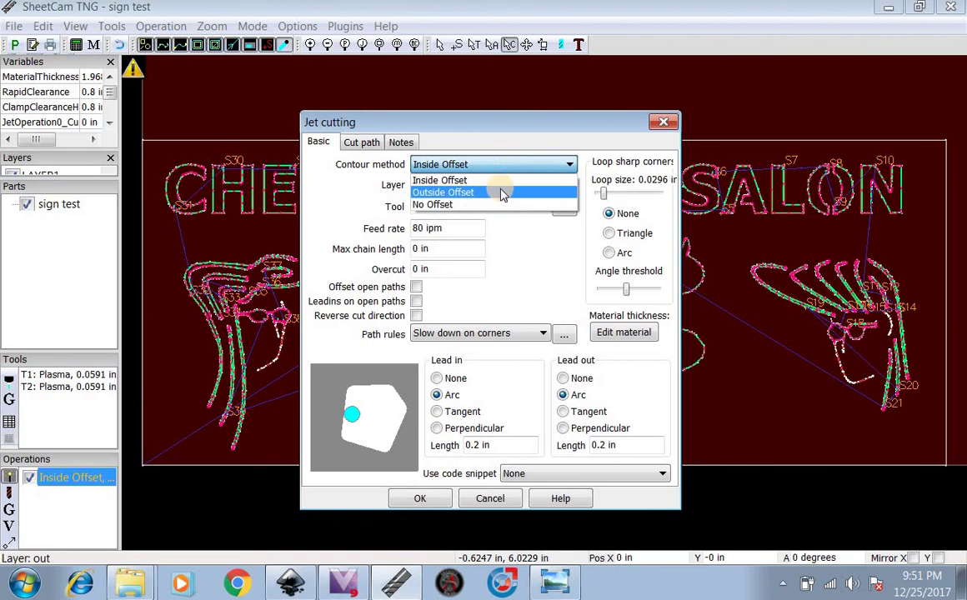
{"action": "left_click", "coordinate": [503, 192]}
{"action": "left_click", "coordinate": [500, 185]}
{"action": "left_click", "coordinate": [496, 209]}
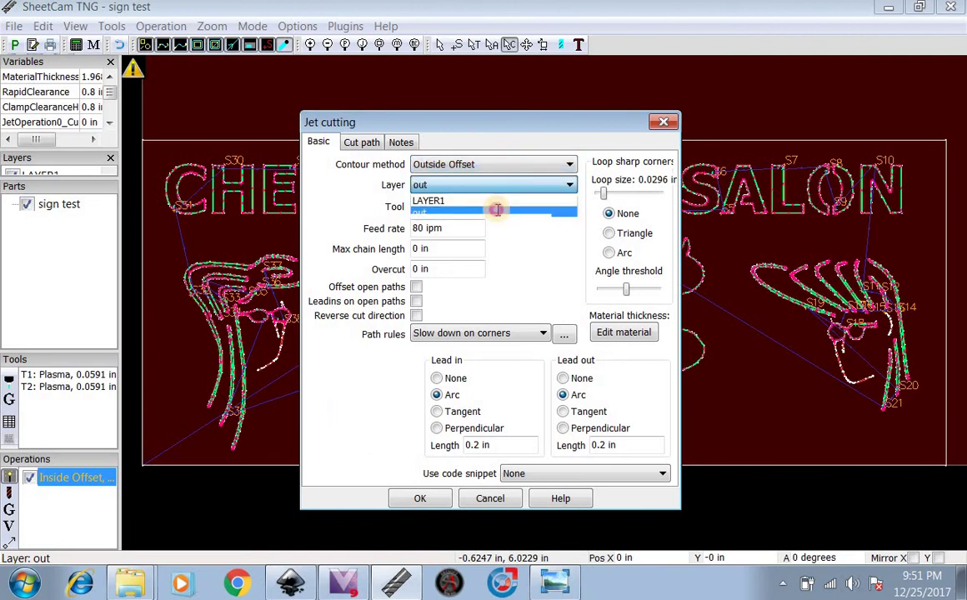
{"action": "mouse_move", "coordinate": [458, 227]}
{"action": "left_mouse_down"}
{"action": "mouse_move", "coordinate": [334, 224]}
{"action": "mouse_move", "coordinate": [348, 243]}
{"action": "left_mouse_up"}
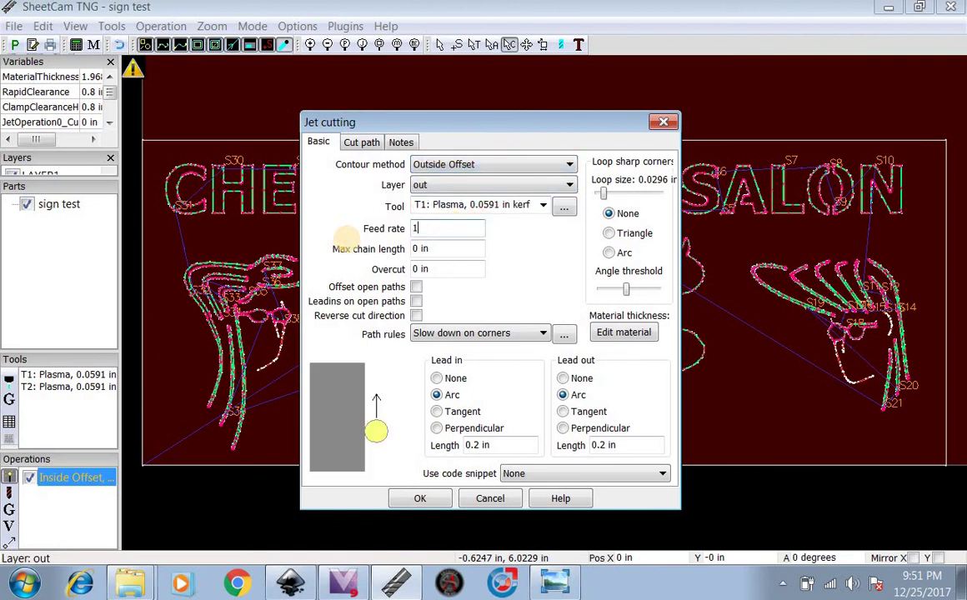
{"action": "type", "text": "150"}
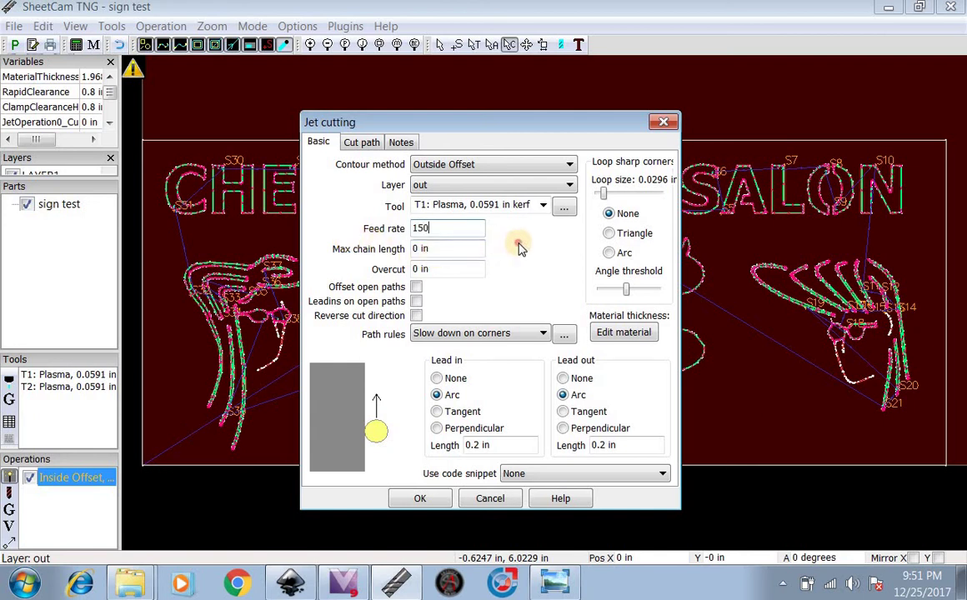
{"action": "left_click", "coordinate": [426, 497]}
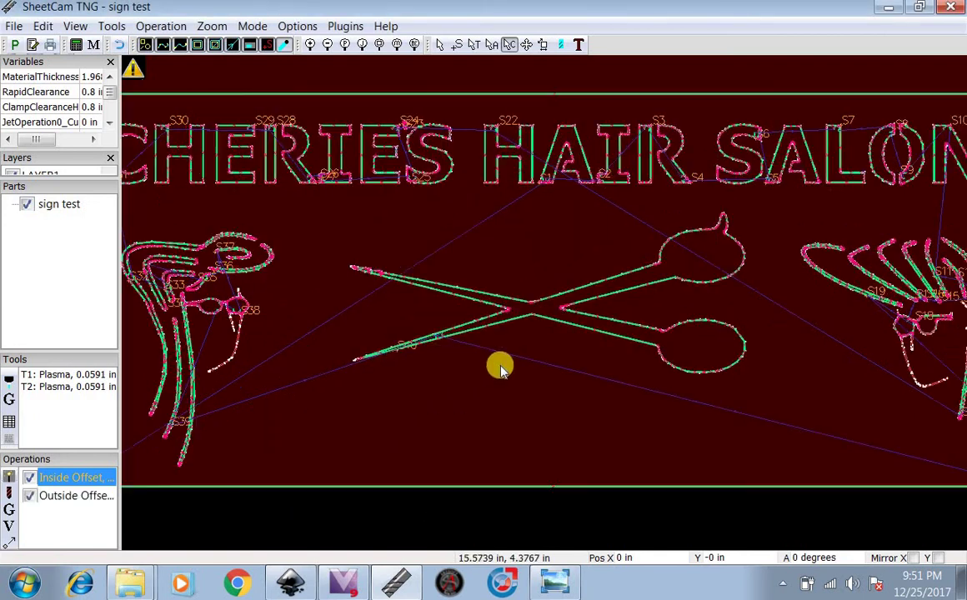
{"action": "scroll", "coordinate": [499, 366], "scroll_direction": "down", "scroll_amount": 5}
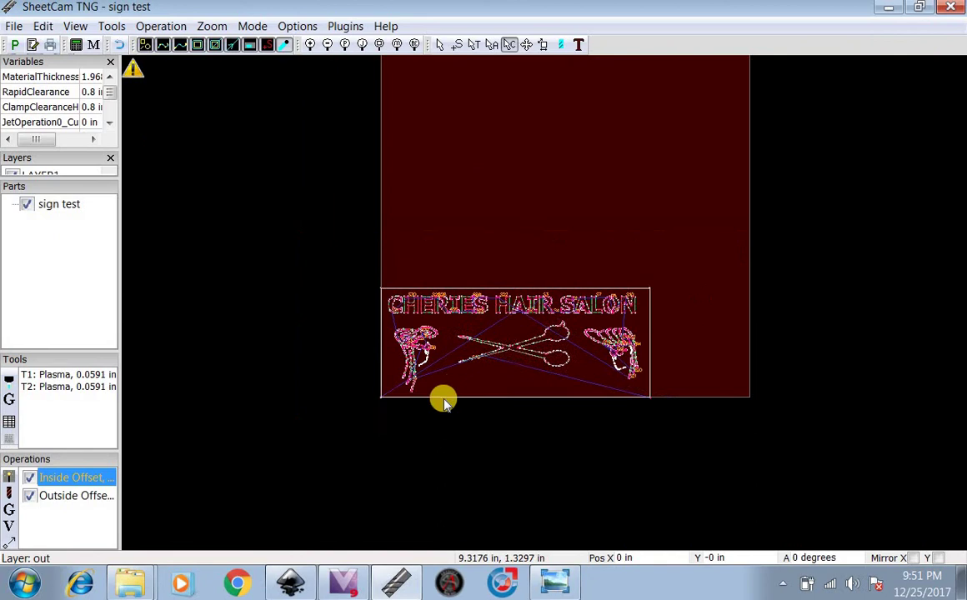
{"action": "scroll", "coordinate": [453, 400], "scroll_direction": "up", "scroll_amount": 6}
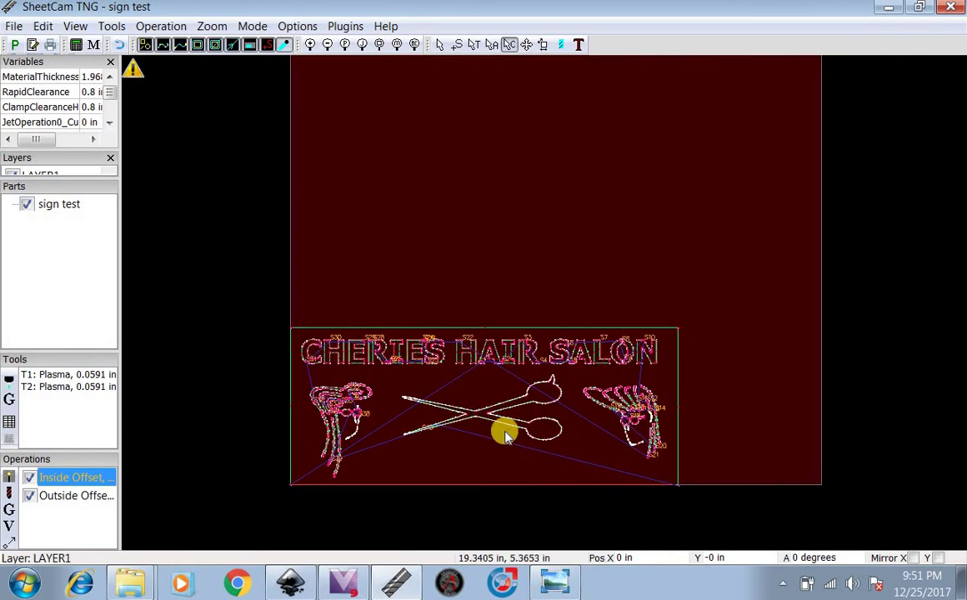
{"action": "scroll", "coordinate": [464, 500], "scroll_direction": "down", "scroll_amount": 1}
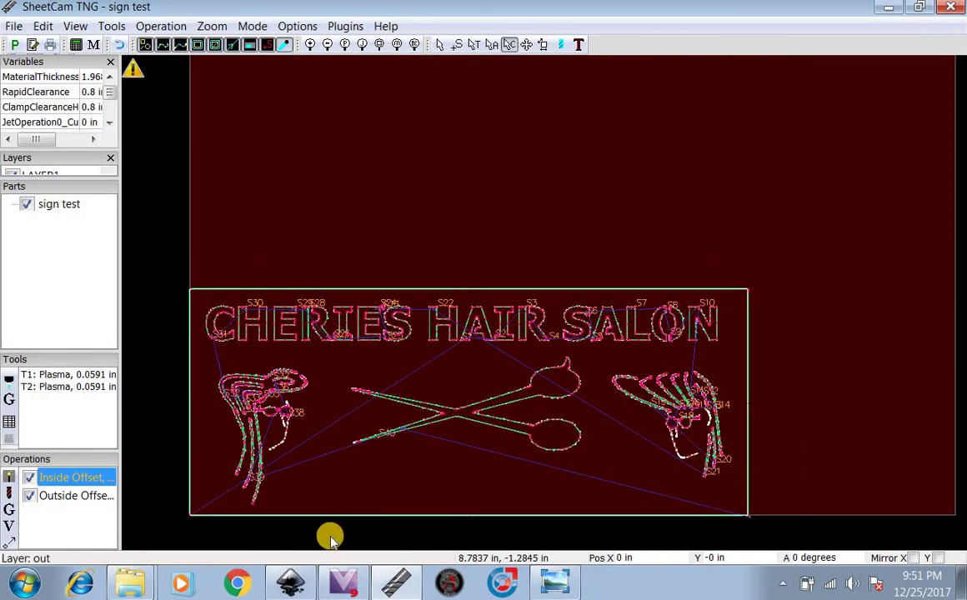
{"action": "scroll", "coordinate": [329, 529], "scroll_direction": "up", "scroll_amount": 1}
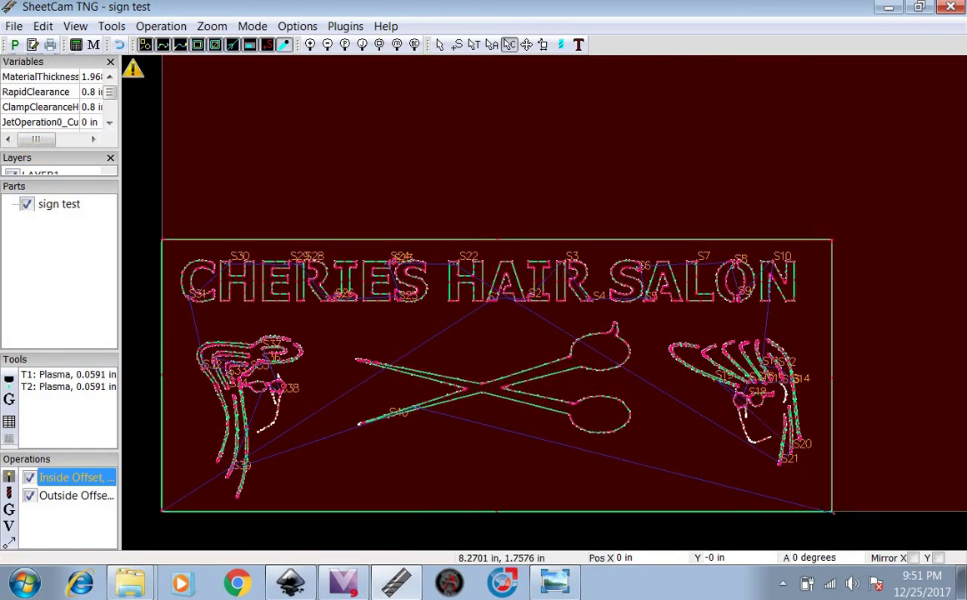
Run the post processor and save the G-code as sign test.tap on the Desktop.
{"action": "left_click", "coordinate": [15, 47]}
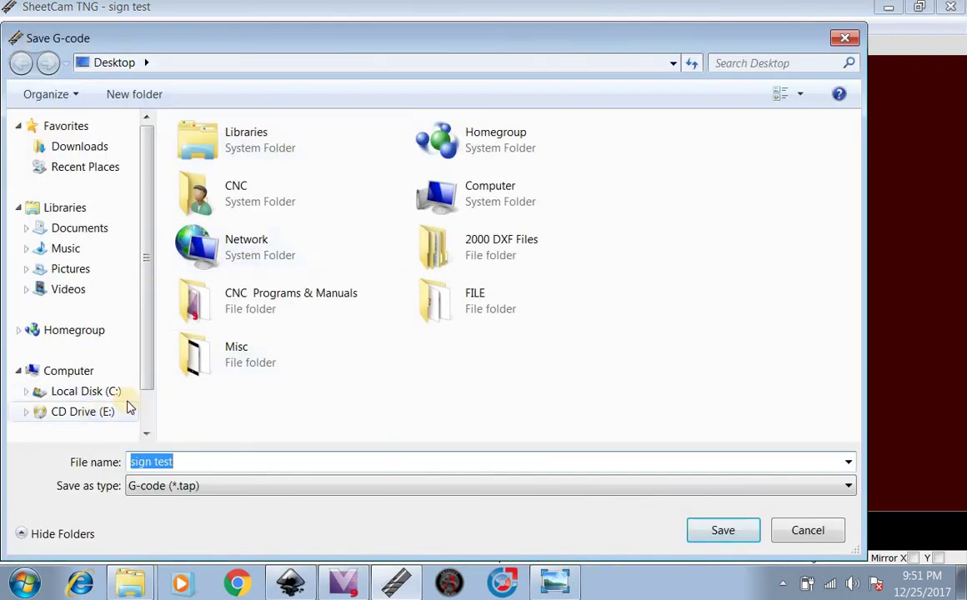
{"action": "left_click", "coordinate": [716, 530]}
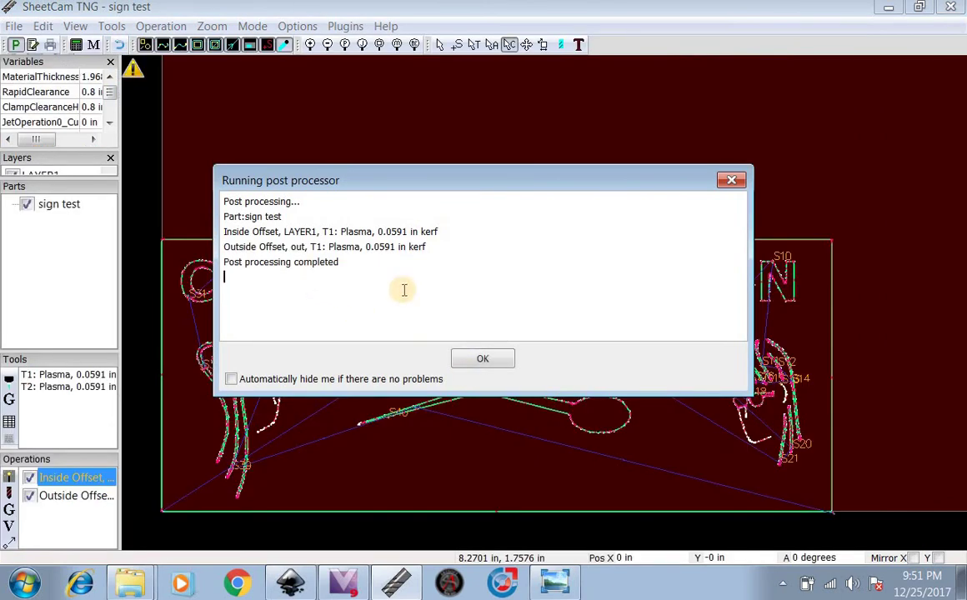
{"action": "left_click", "coordinate": [482, 361]}
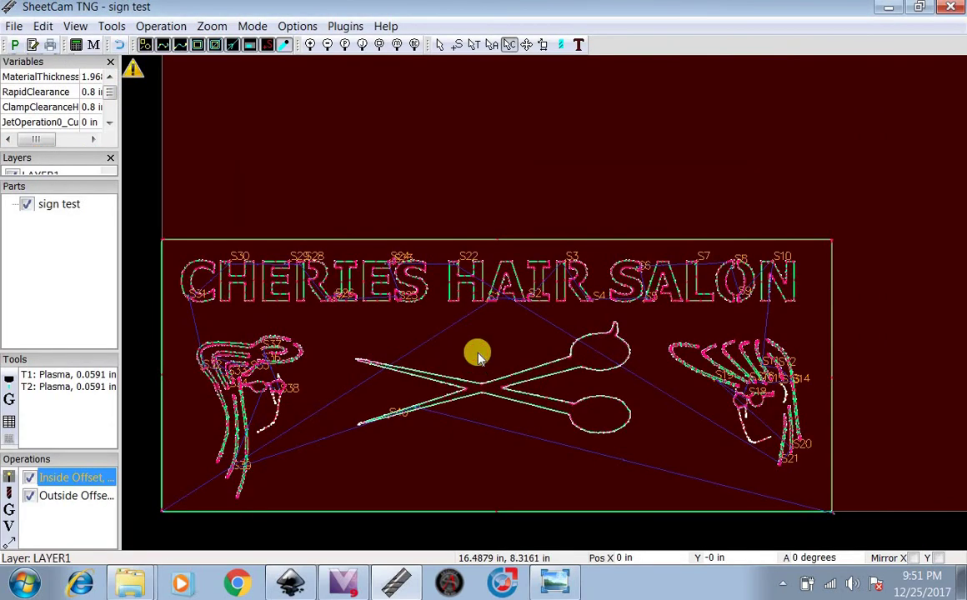